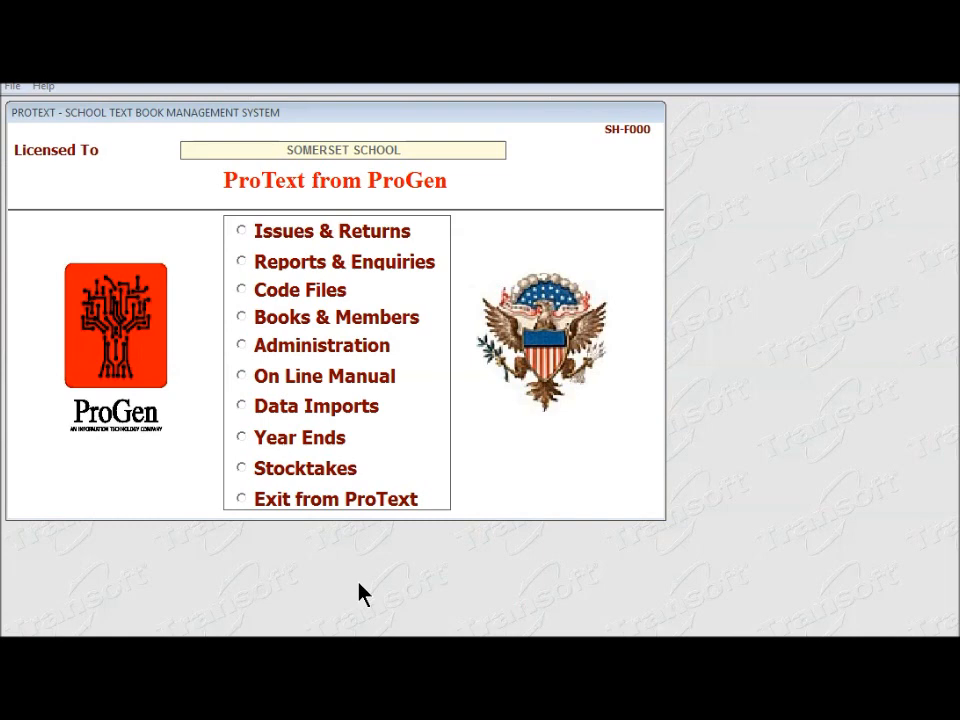
Select Books & Members on the ProText main menu.
{"action": "left_click", "coordinate": [242, 318]}
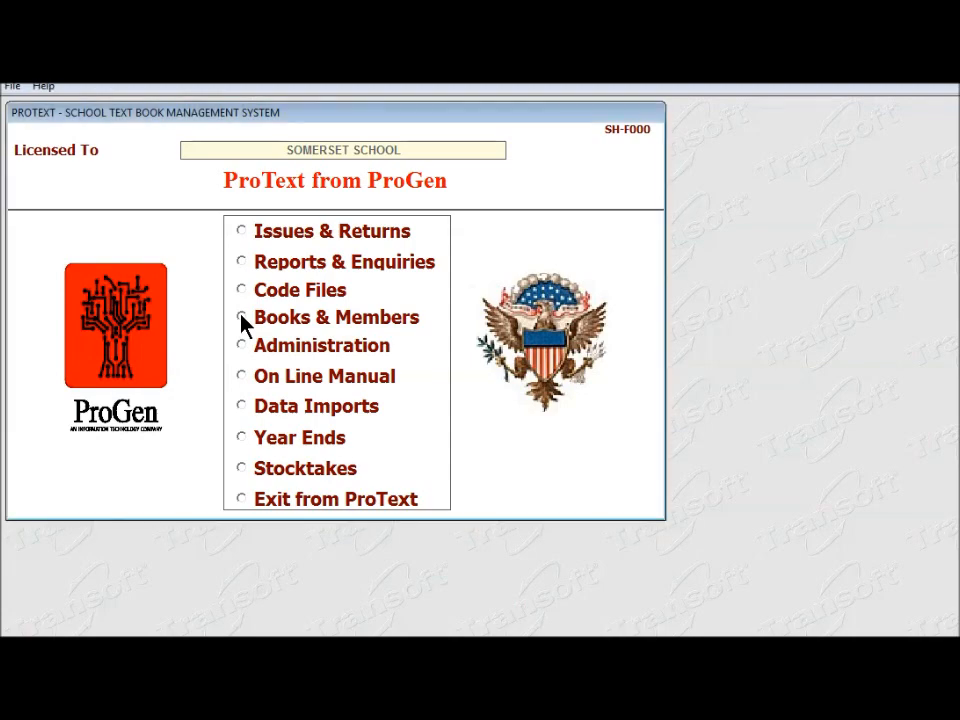
Accession number 1799 (17/0099) of ALL THE UNTOLD STORIES OF HISTORY as a Grade 10 book, and save it.
{"action": "left_click", "coordinate": [79, 197]}
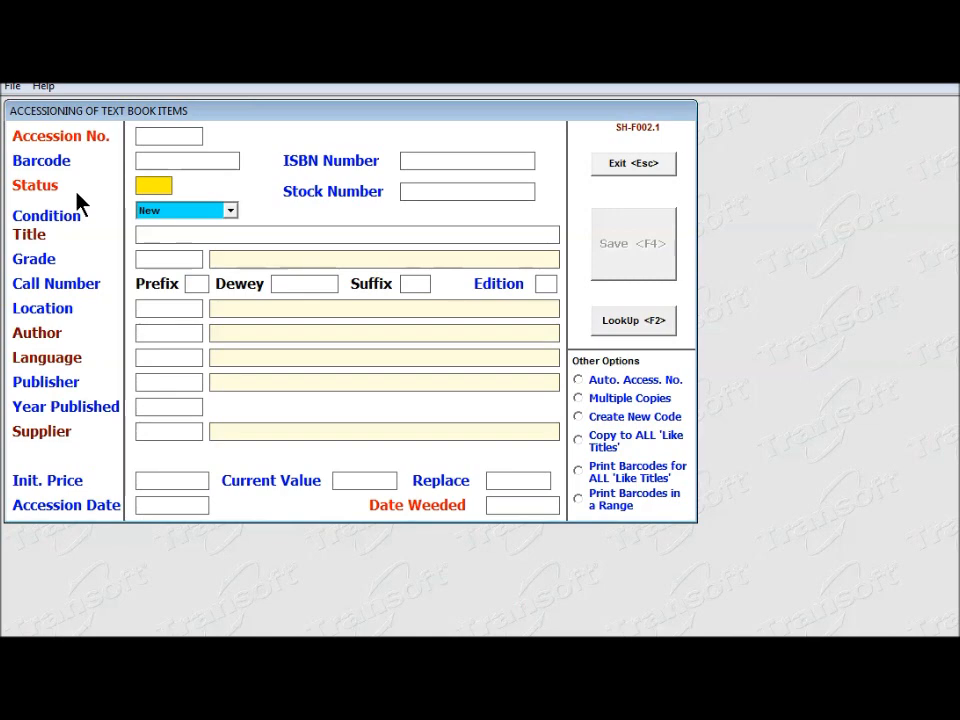
{"action": "type", "text": "1799"}
{"action": "key", "text": "Return"}
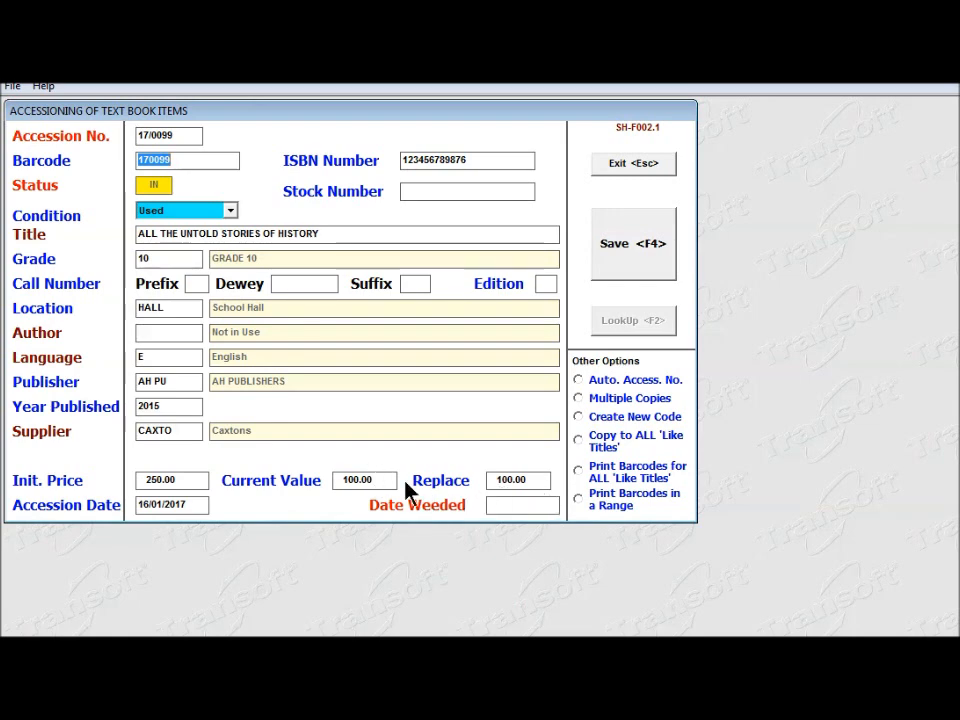
{"action": "left_click", "coordinate": [633, 244]}
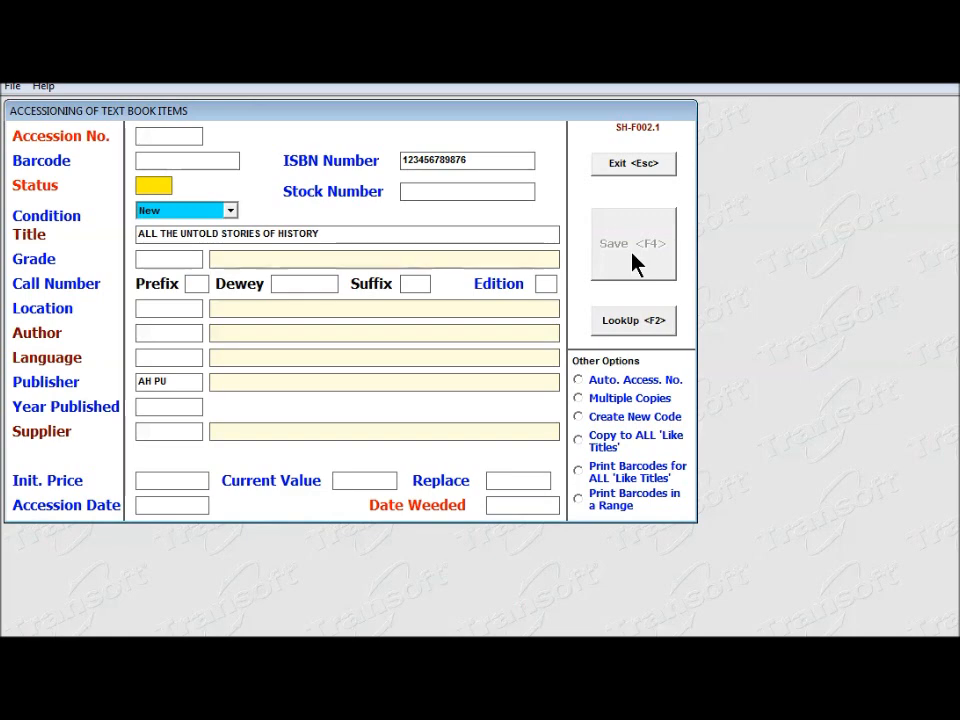
In Bulk Multiple Copies for Grade 10, add 9 copies of ALL THE UNTOLD STORIES OF HISTORY with barcodes.
{"action": "key", "text": "Escape"}
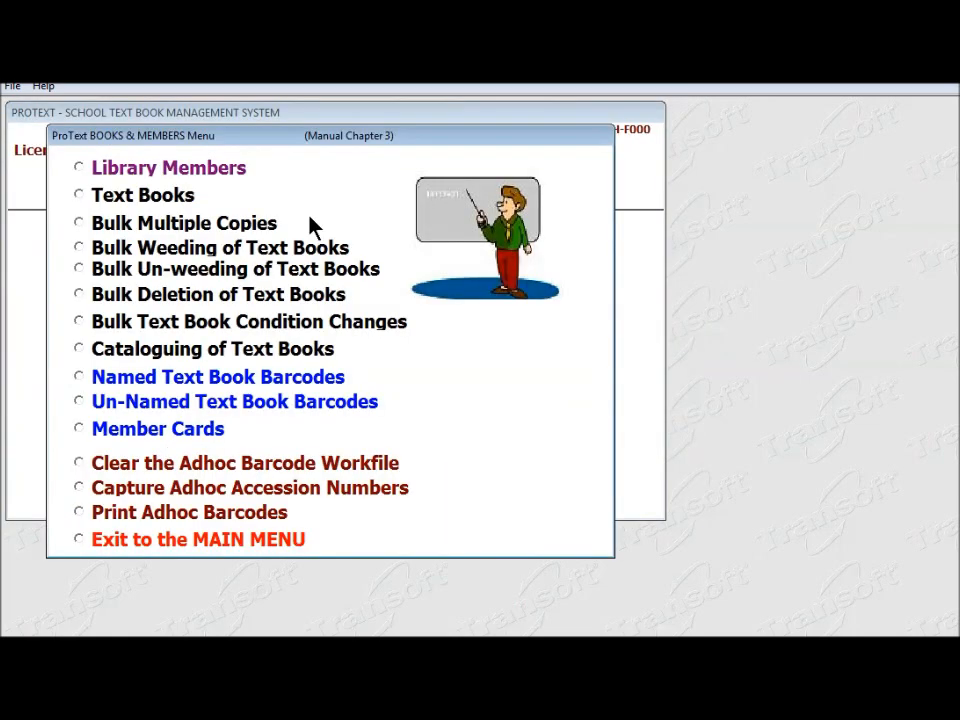
{"action": "left_click", "coordinate": [80, 226]}
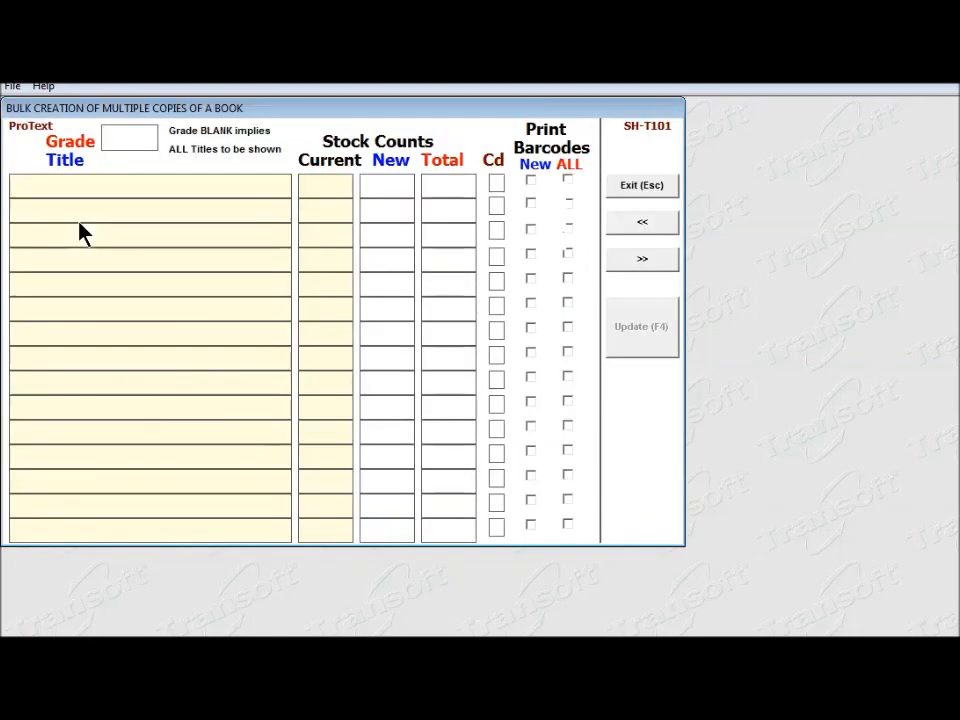
{"action": "type", "text": "10"}
{"action": "key", "text": "Return"}
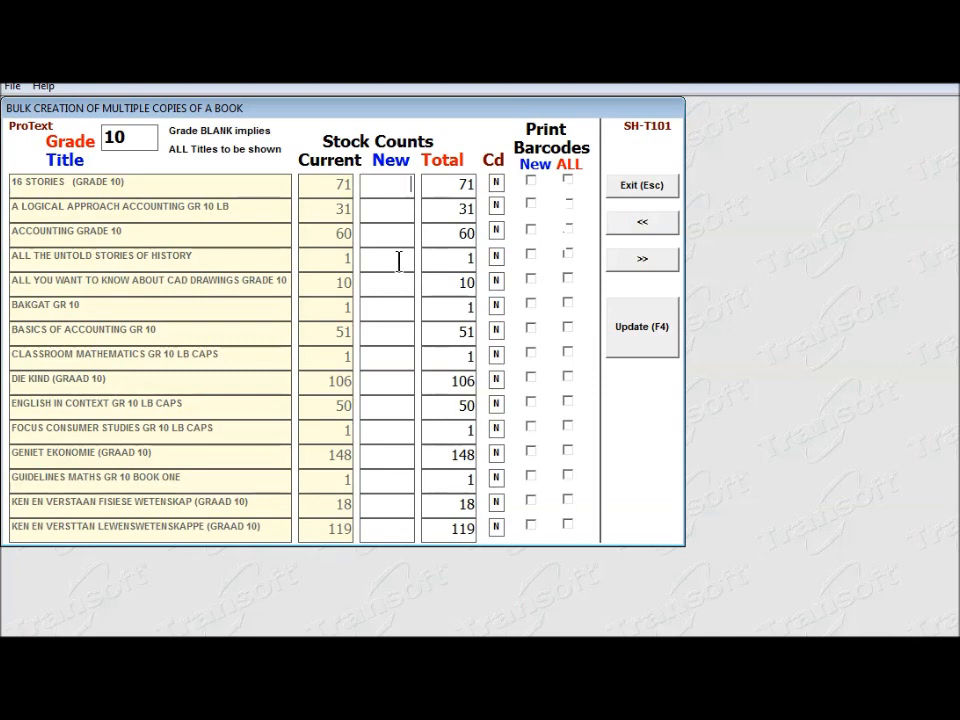
{"action": "type", "text": "9"}
{"action": "key", "text": "Tab"}
{"action": "left_click", "coordinate": [568, 256]}
Set BAKGAT GR 10 to 6 total copies with barcodes for the new ones, and update.
{"action": "type", "text": "6"}
{"action": "key", "text": "Tab"}
{"action": "left_click", "coordinate": [530, 304]}
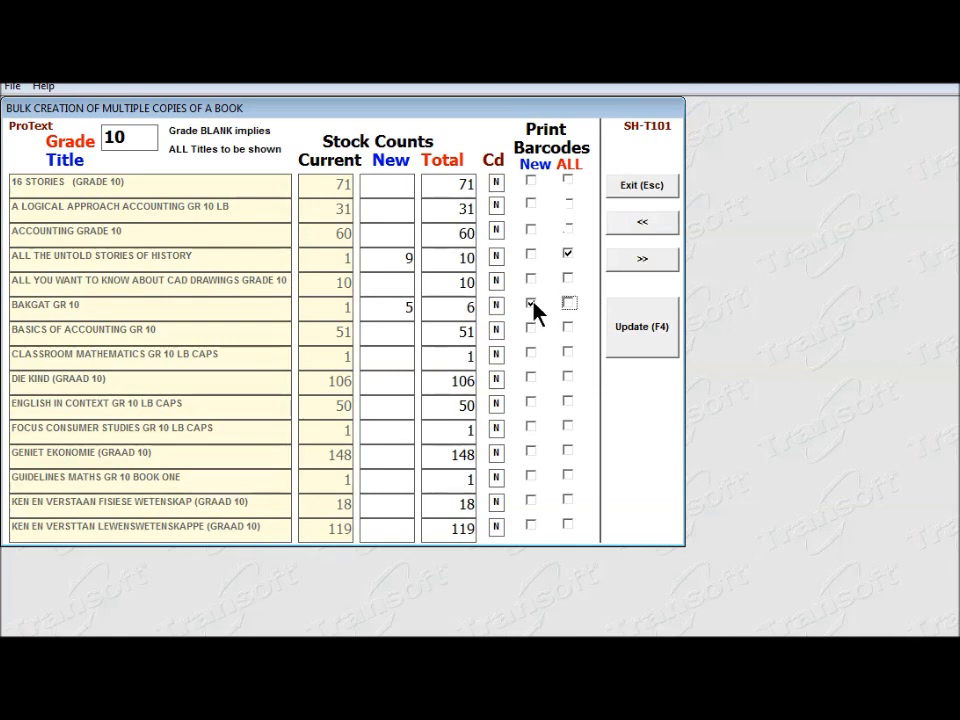
{"action": "left_click", "coordinate": [655, 343]}
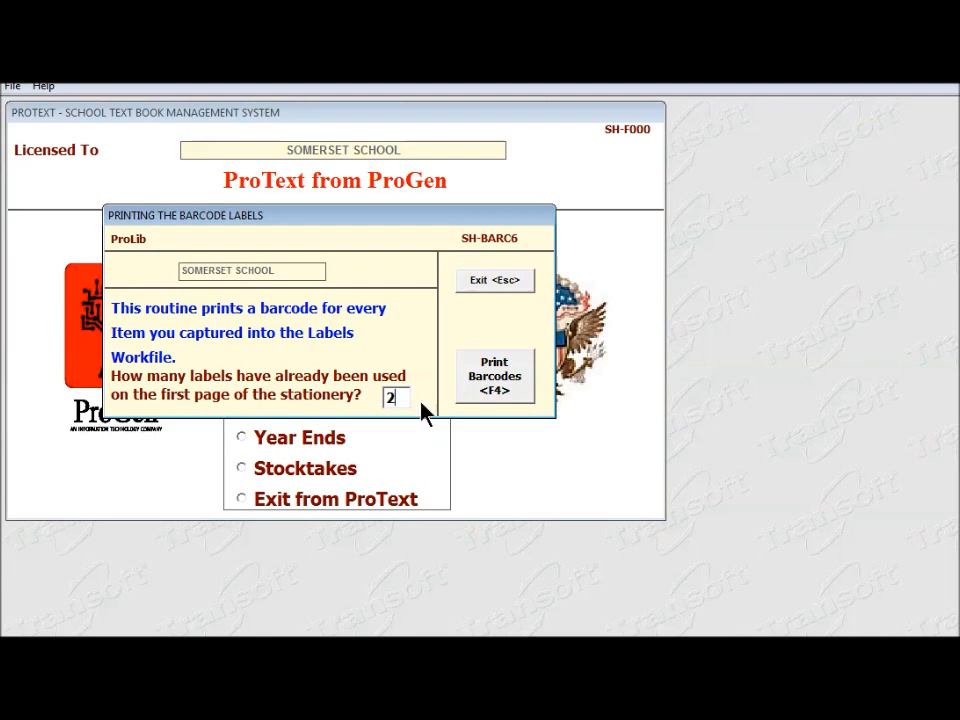
Extract the 15 barcode labels for Word, skipping 2 used labels, and acknowledge the message.
{"action": "left_click", "coordinate": [497, 375]}
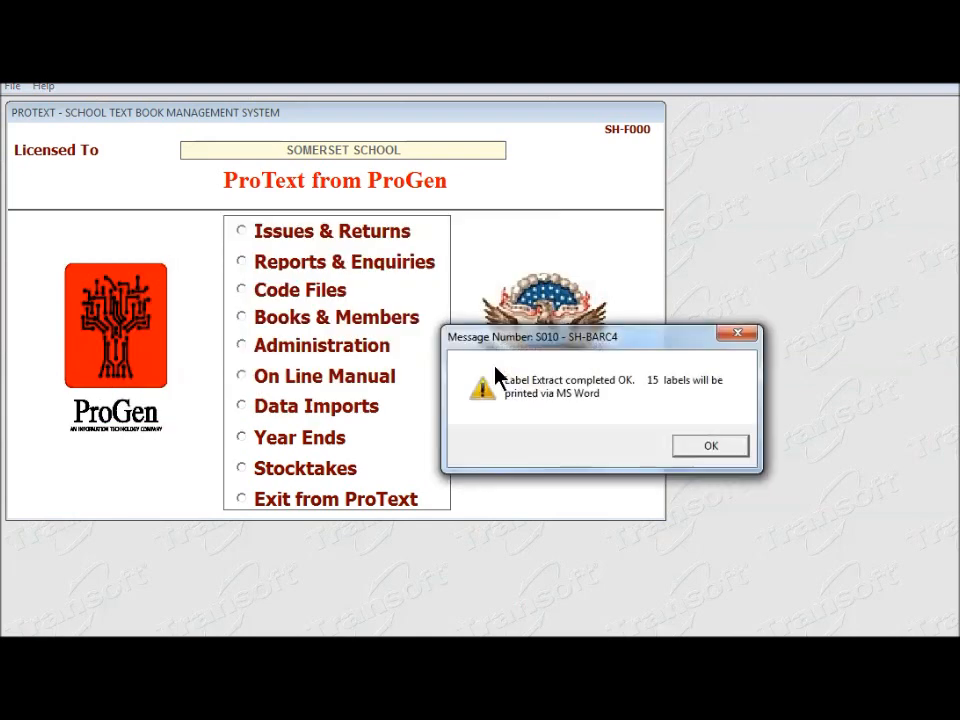
{"action": "left_click", "coordinate": [696, 450]}
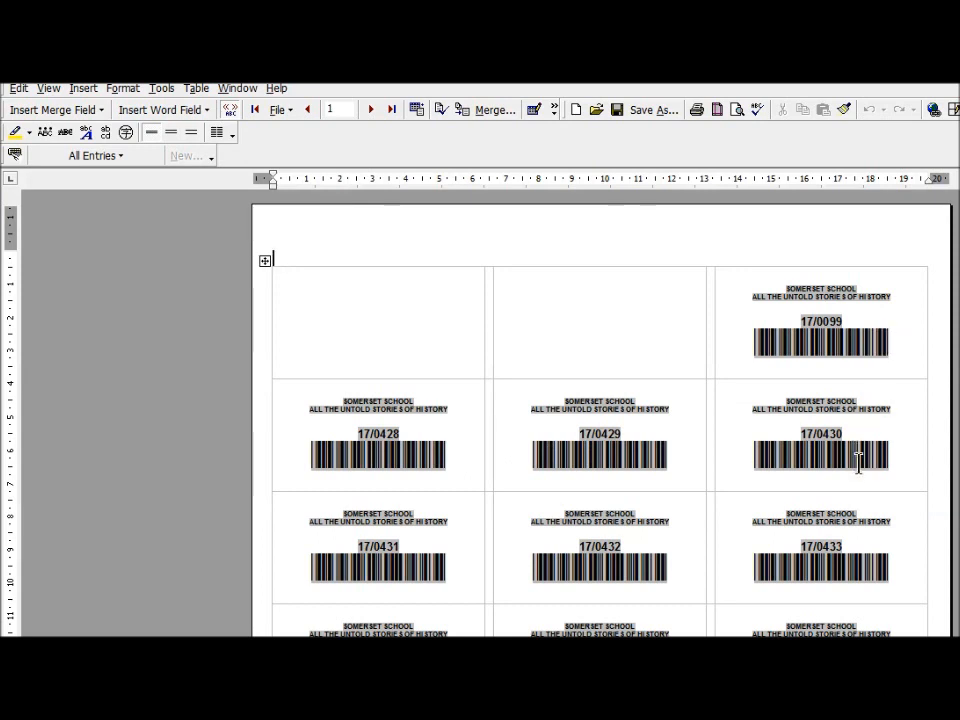
Scroll through the Word label sheet to check barcodes 17/0099 to 17/0440.
{"action": "scroll", "coordinate": [893, 555], "scroll_direction": "down", "scroll_amount": 2}
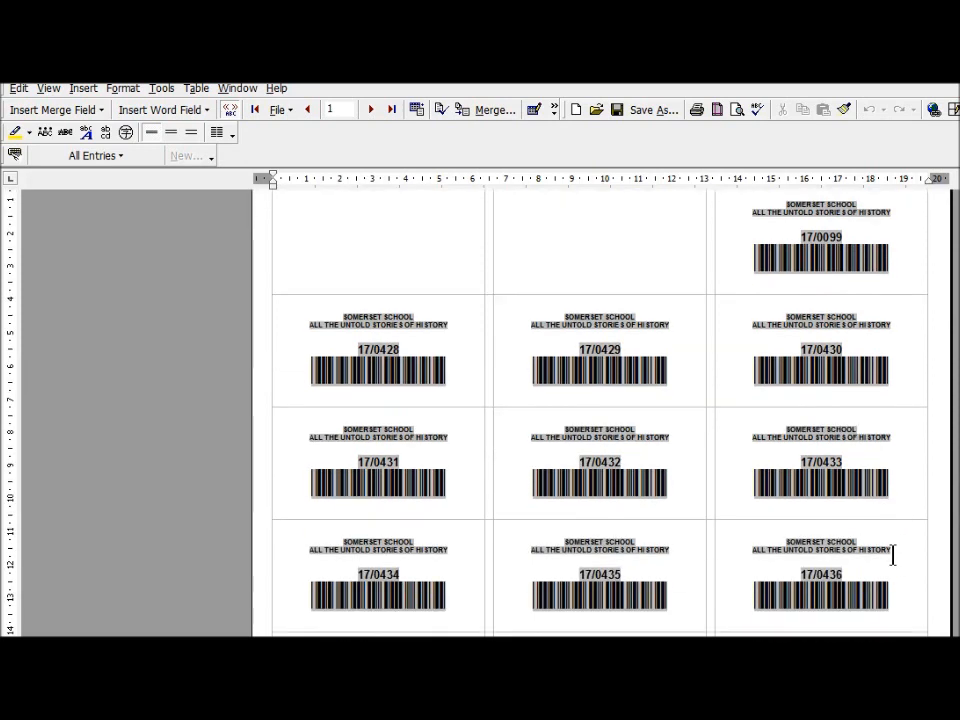
{"action": "scroll", "coordinate": [870, 570], "scroll_direction": "down", "scroll_amount": 2}
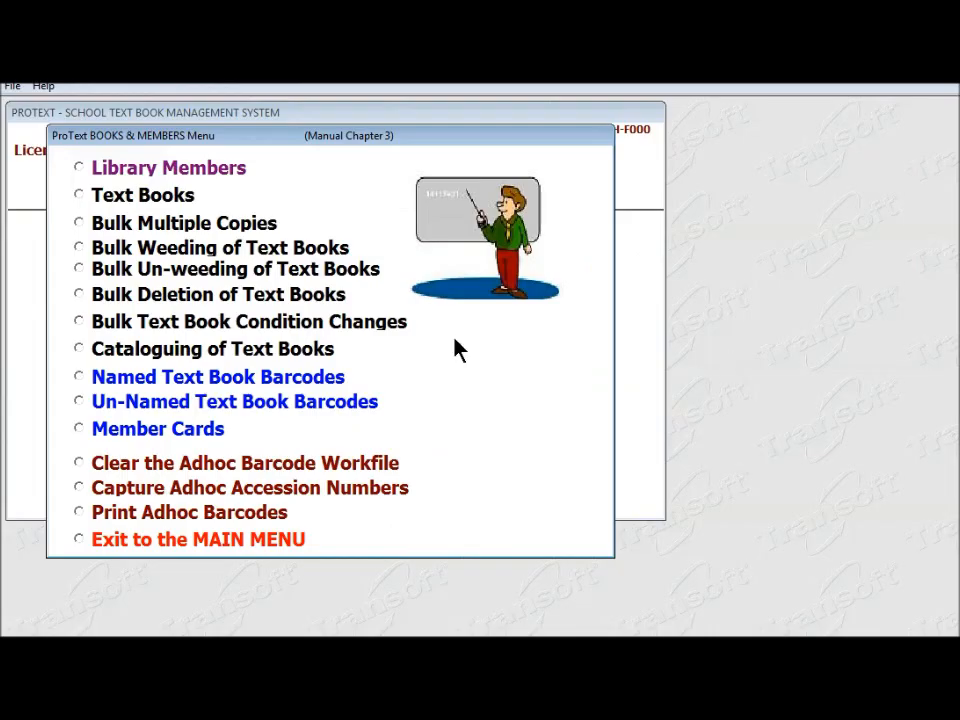
Load an existing member's record in Library Members using the member number.
{"action": "left_click", "coordinate": [82, 169]}
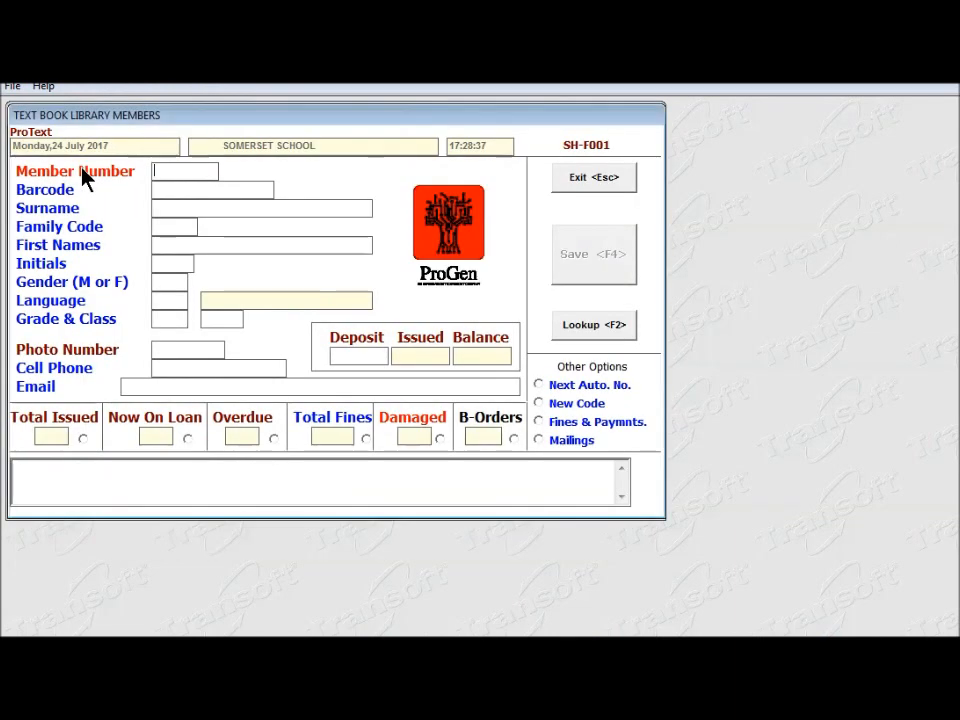
{"action": "type", "text": "123"}
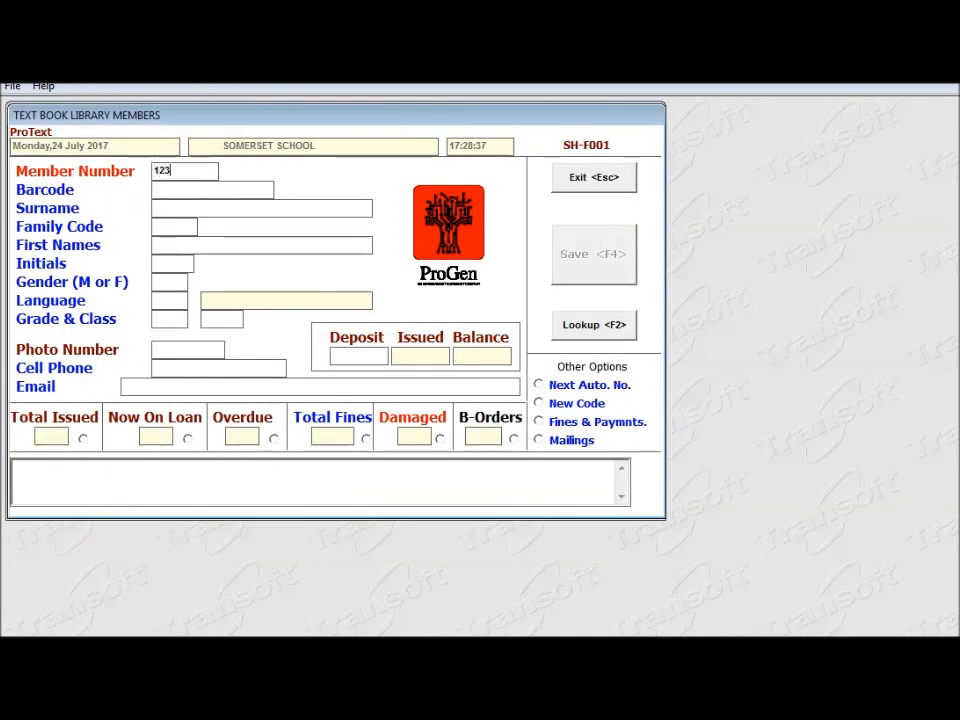
{"action": "key", "text": "Return"}
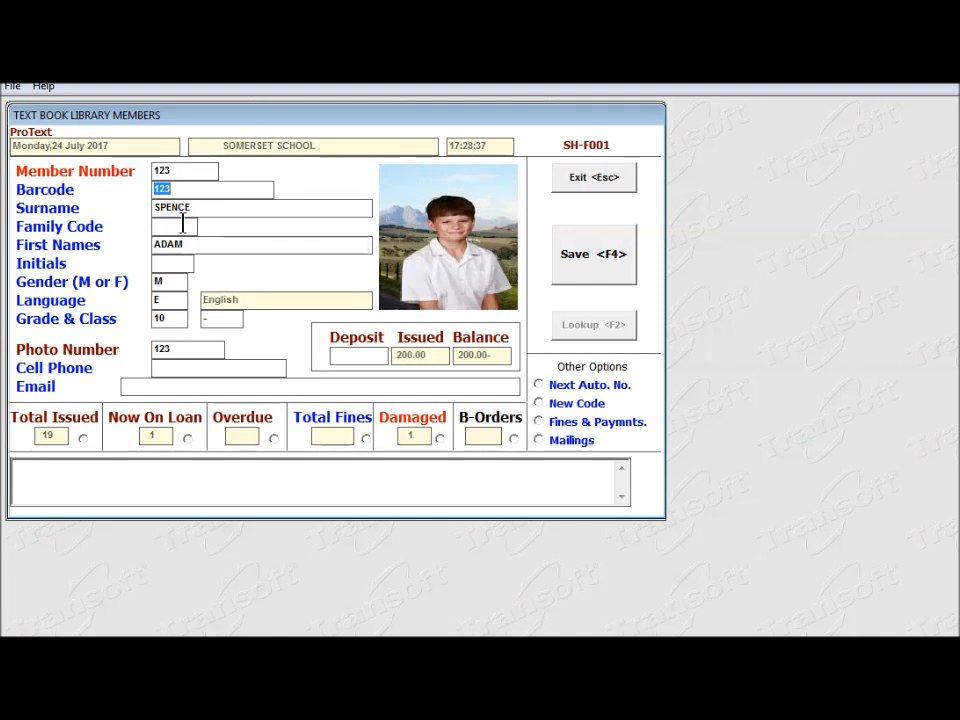
Enter initial 'A', the member's cell number and e-mail address, then save the member record.
{"action": "left_click", "coordinate": [186, 263]}
{"action": "type", "text": "A"}
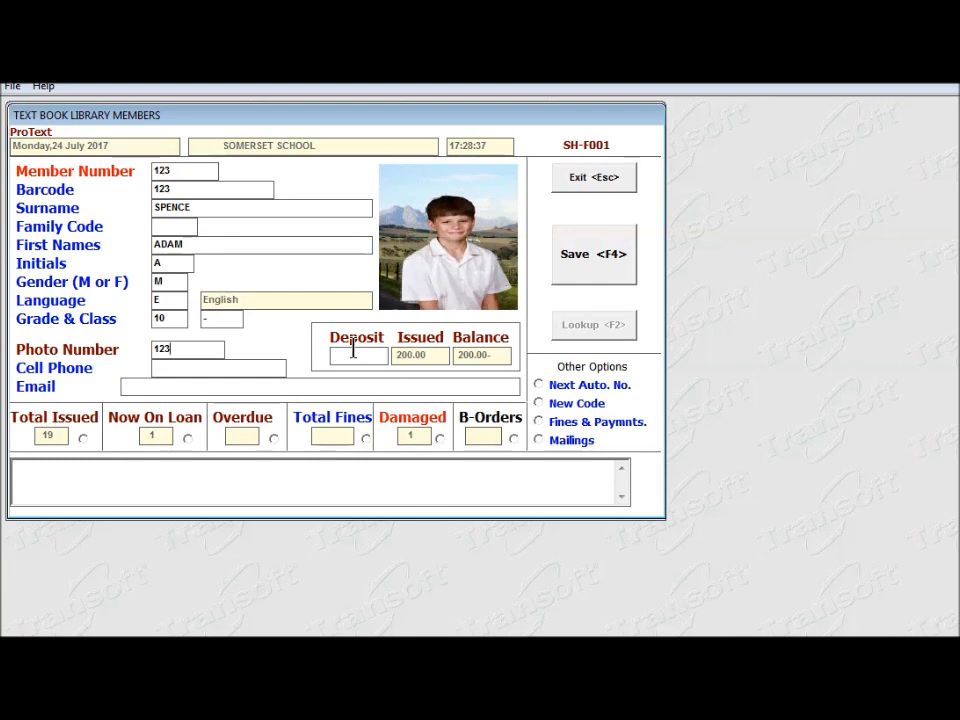
{"action": "left_click", "coordinate": [199, 368]}
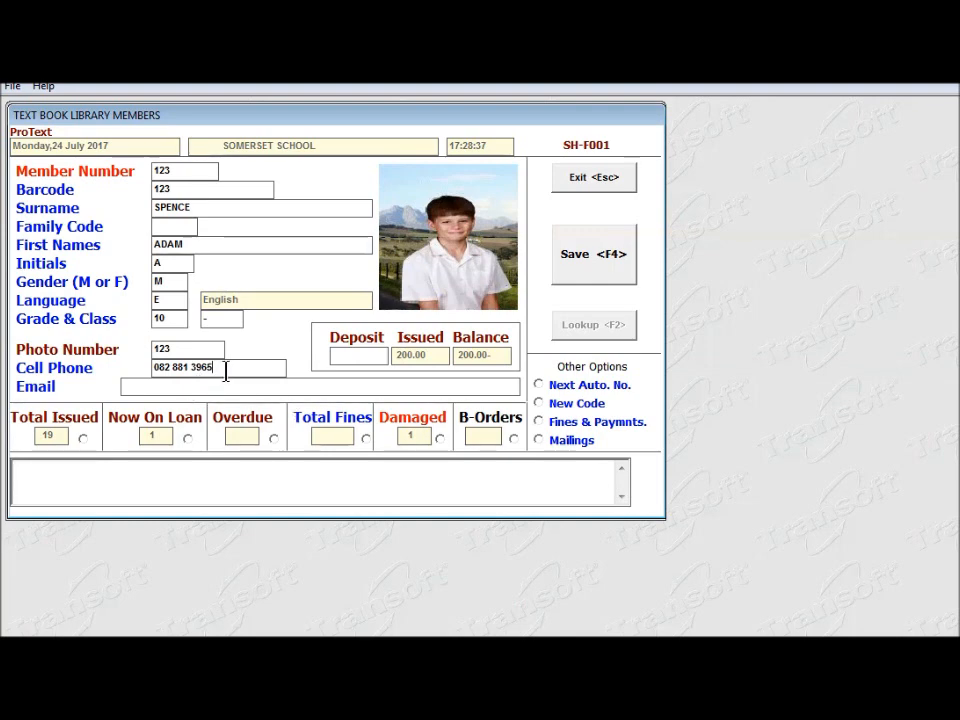
{"action": "left_click", "coordinate": [139, 387]}
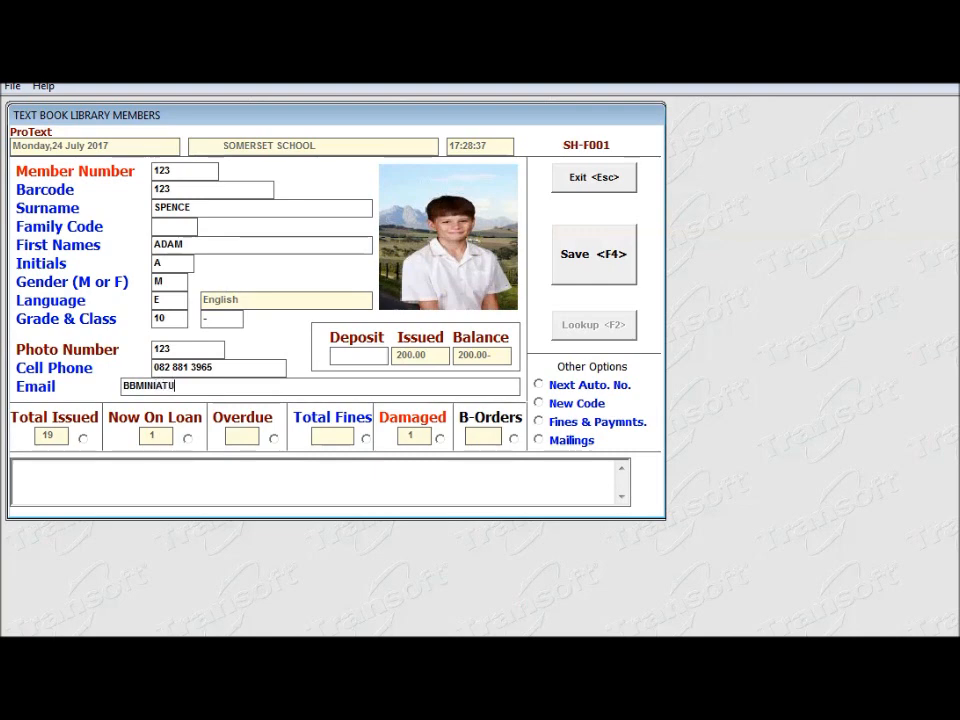
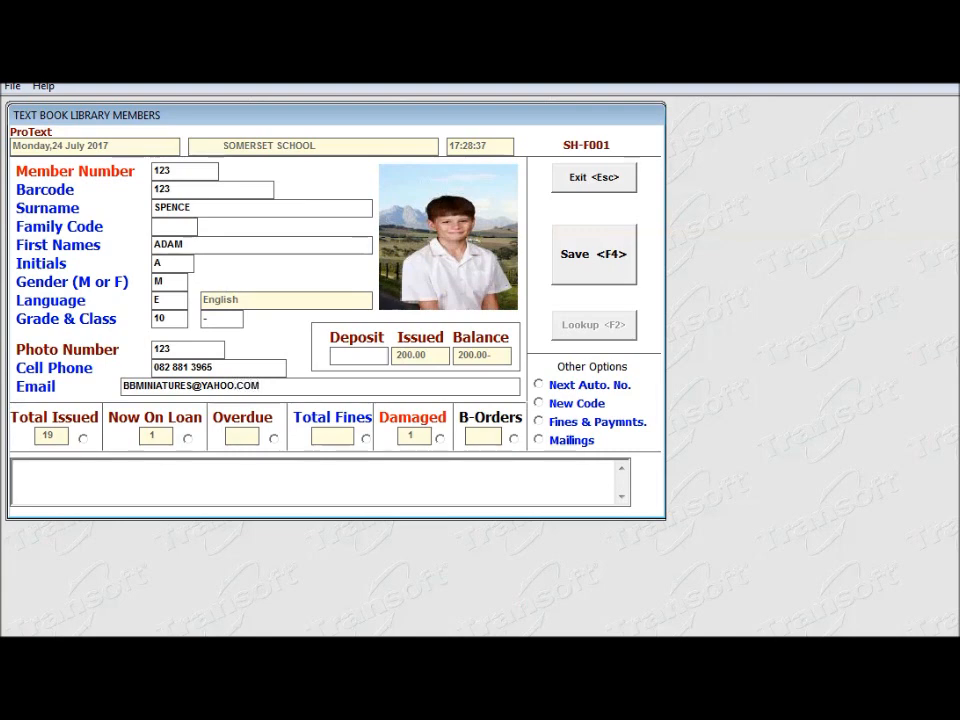
{"action": "left_click", "coordinate": [139, 471]}
{"action": "left_click", "coordinate": [592, 278]}
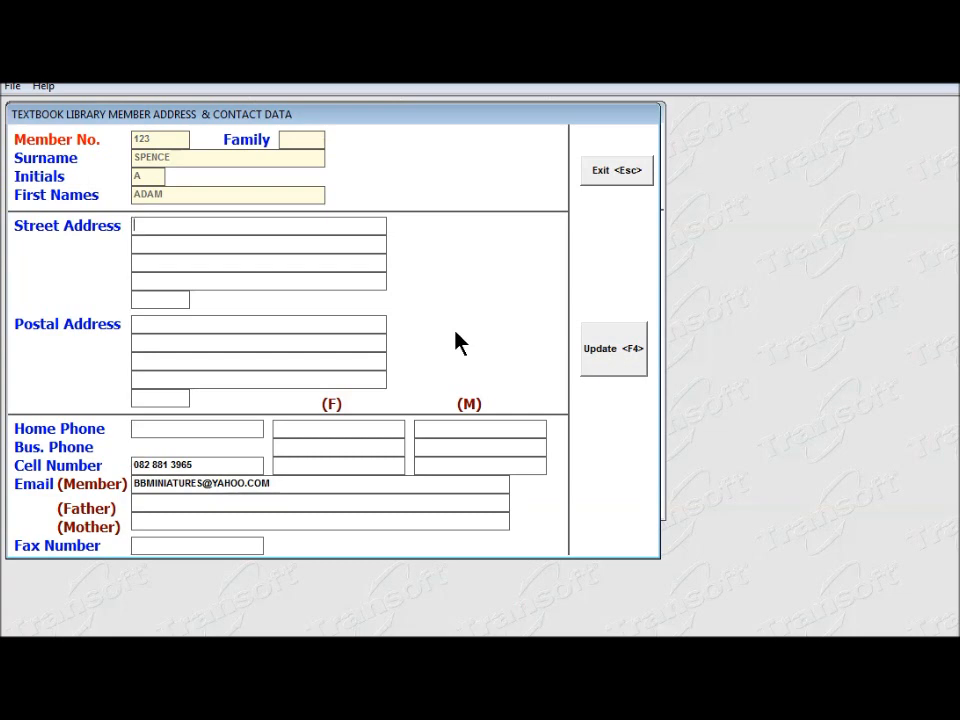
Save the contact details, leave member records, and open Text Book Issues under Issues & Returns.
{"action": "left_click", "coordinate": [617, 366]}
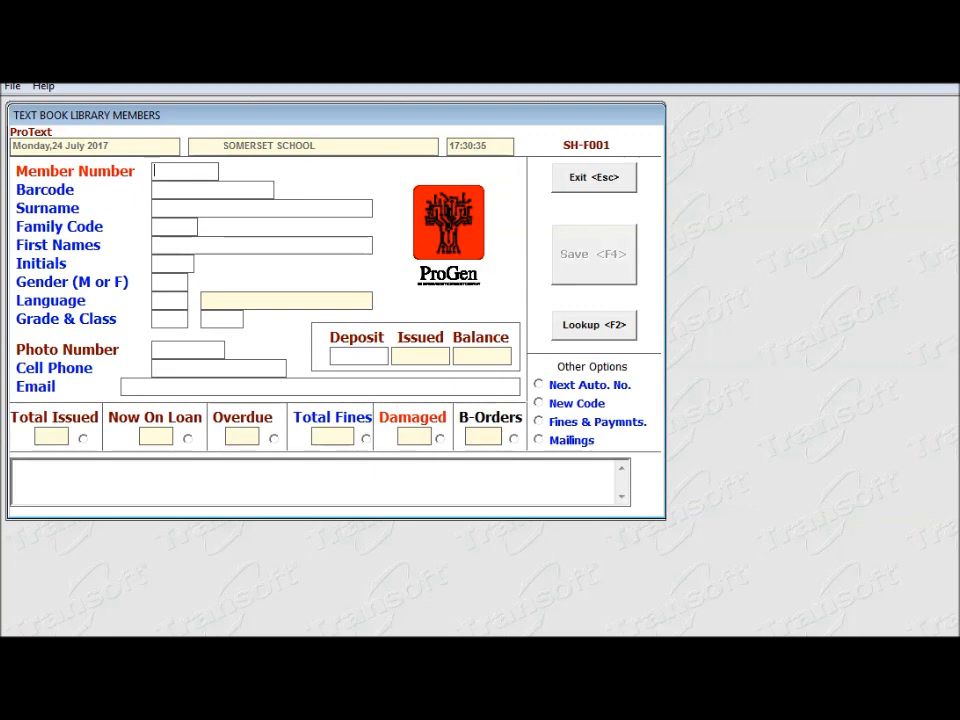
{"action": "key", "text": "Escape"}
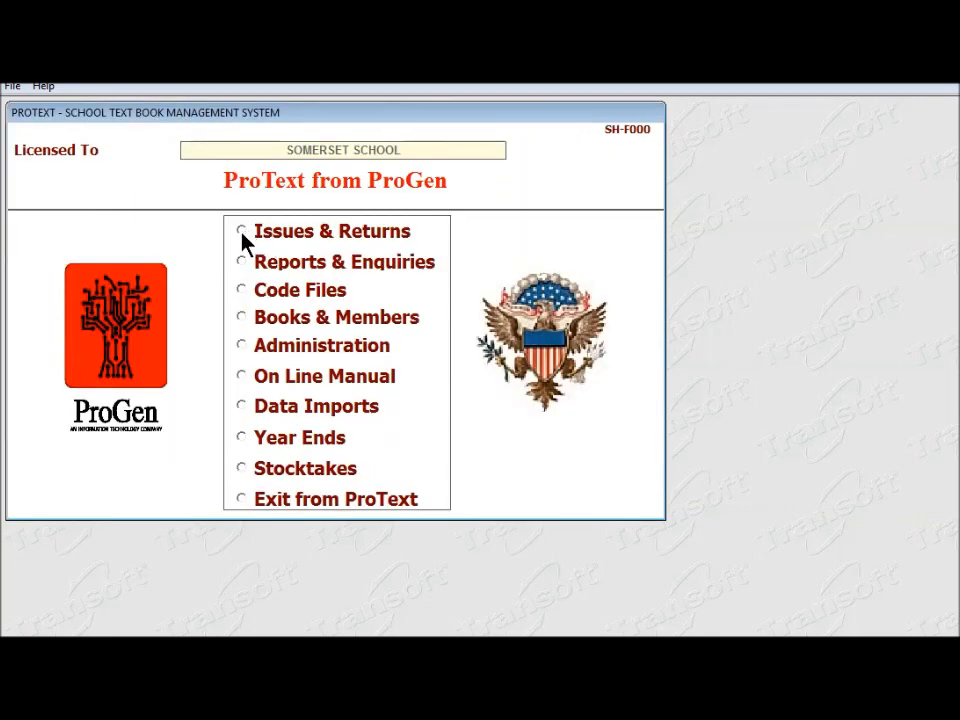
{"action": "left_click", "coordinate": [243, 233]}
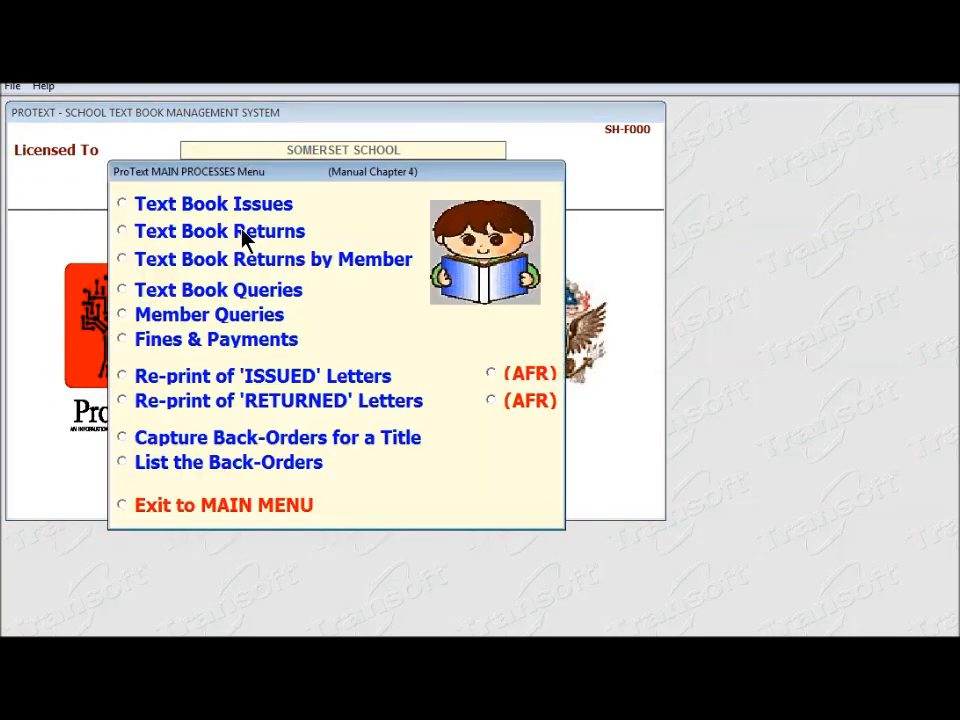
{"action": "left_click", "coordinate": [123, 204]}
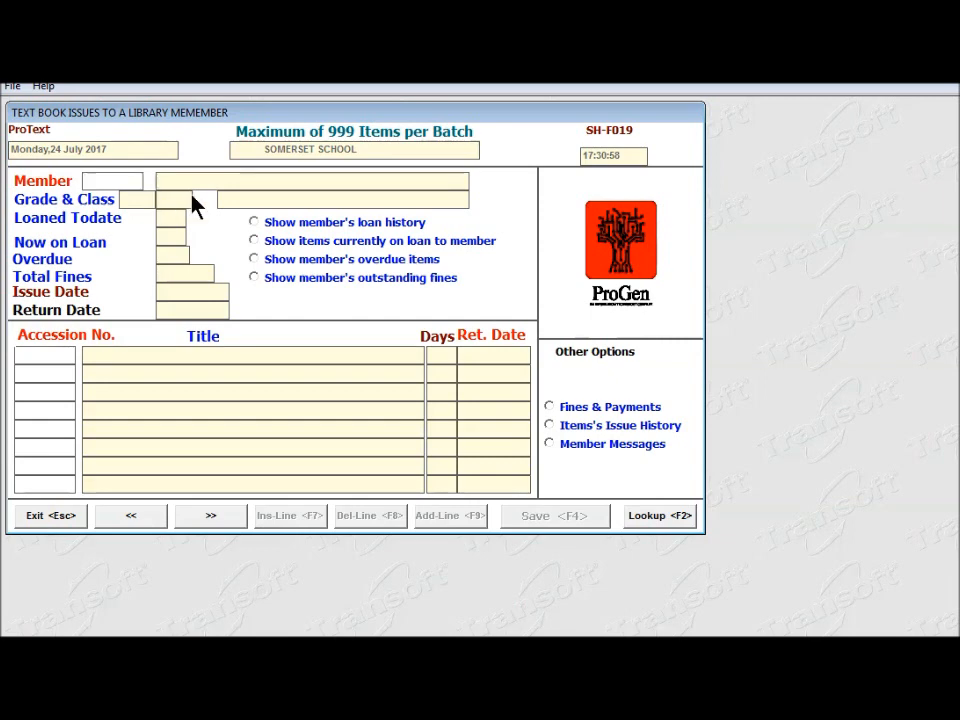
Find the student by surname in the Members Lookup and load them into the issue form.
{"action": "key", "text": "F2"}
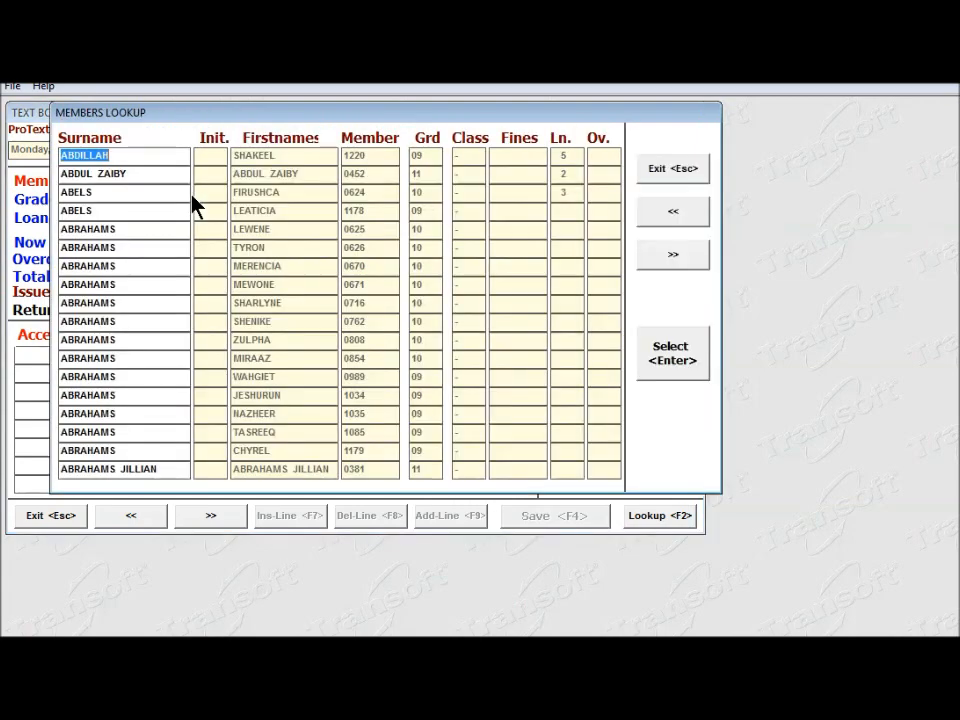
{"action": "type", "text": "SPENCE"}
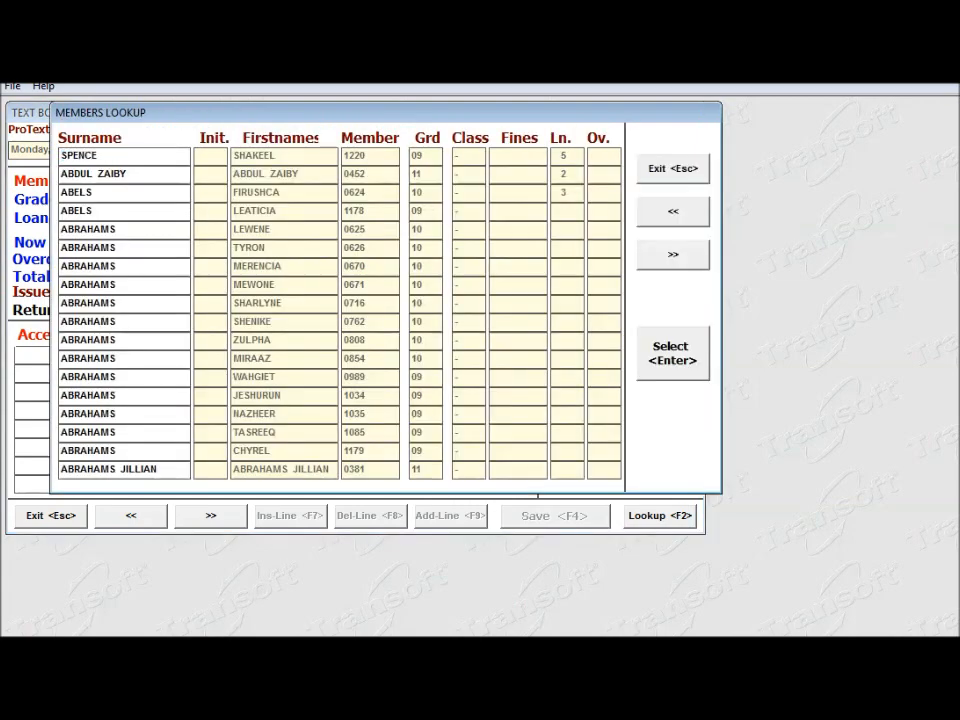
{"action": "key", "text": "Return"}
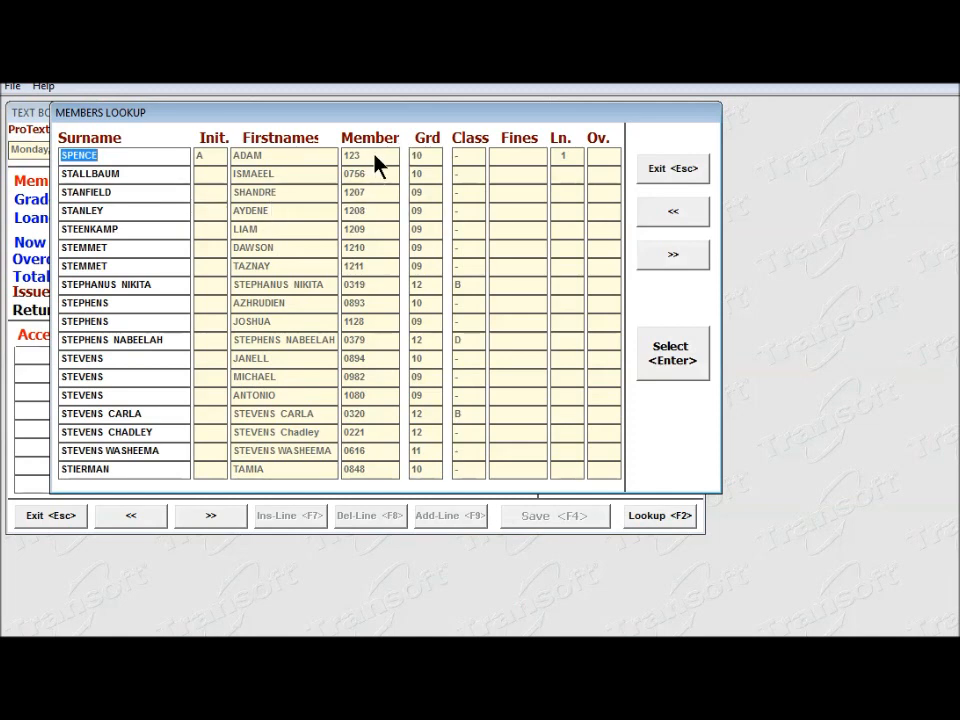
{"action": "left_click", "coordinate": [686, 369]}
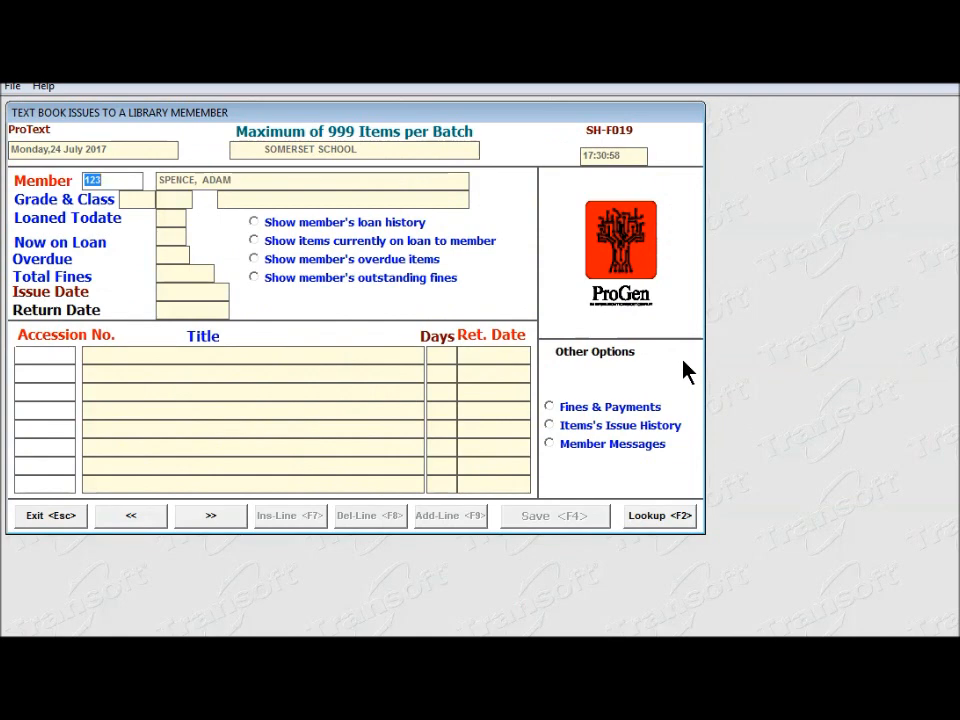
{"action": "key", "text": "Return"}
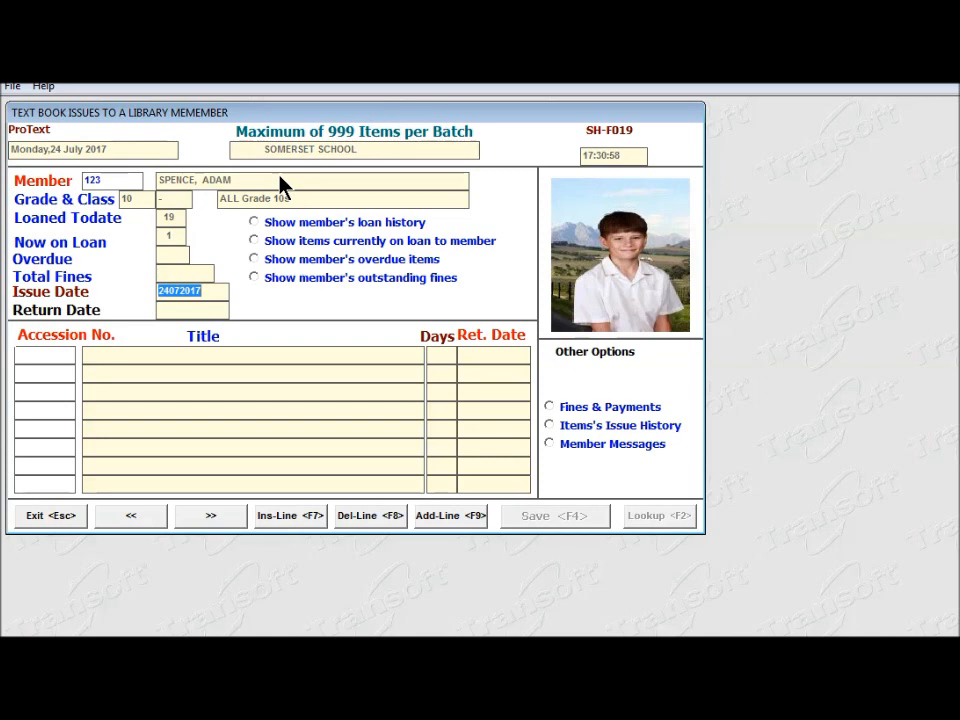
Accept the dates and issue accessions 11/0201, 11/1360, 12/0600 and 12/1436, due 25/11/2017.
{"action": "key", "text": "Return"}
{"action": "key", "text": "Return"}
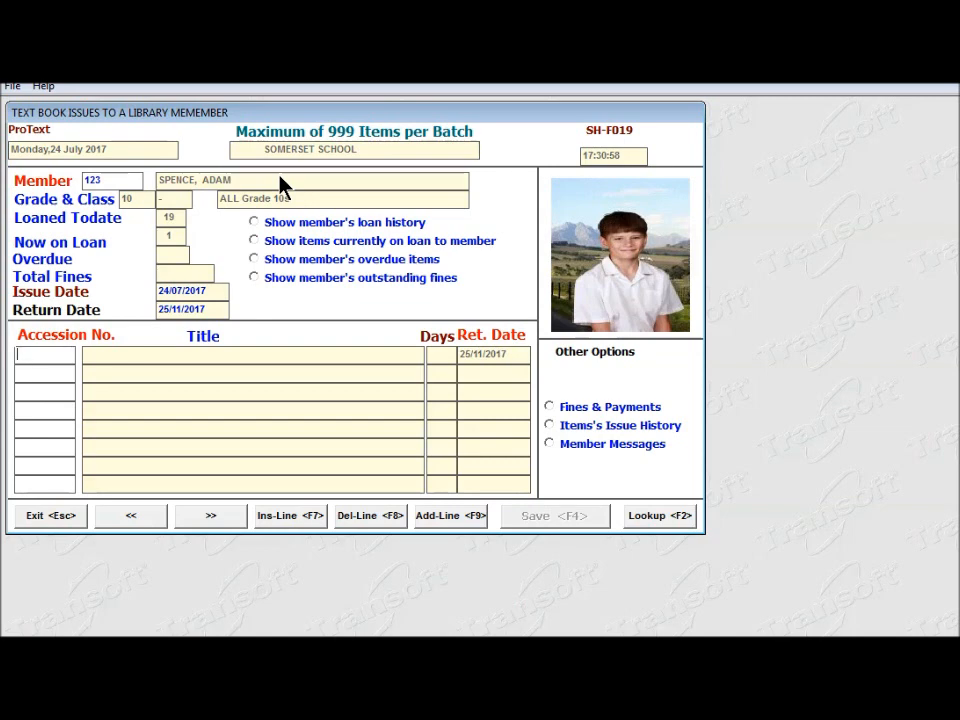
{"action": "type", "text": "110201"}
{"action": "key", "text": "Return"}
{"action": "type", "text": "111360"}
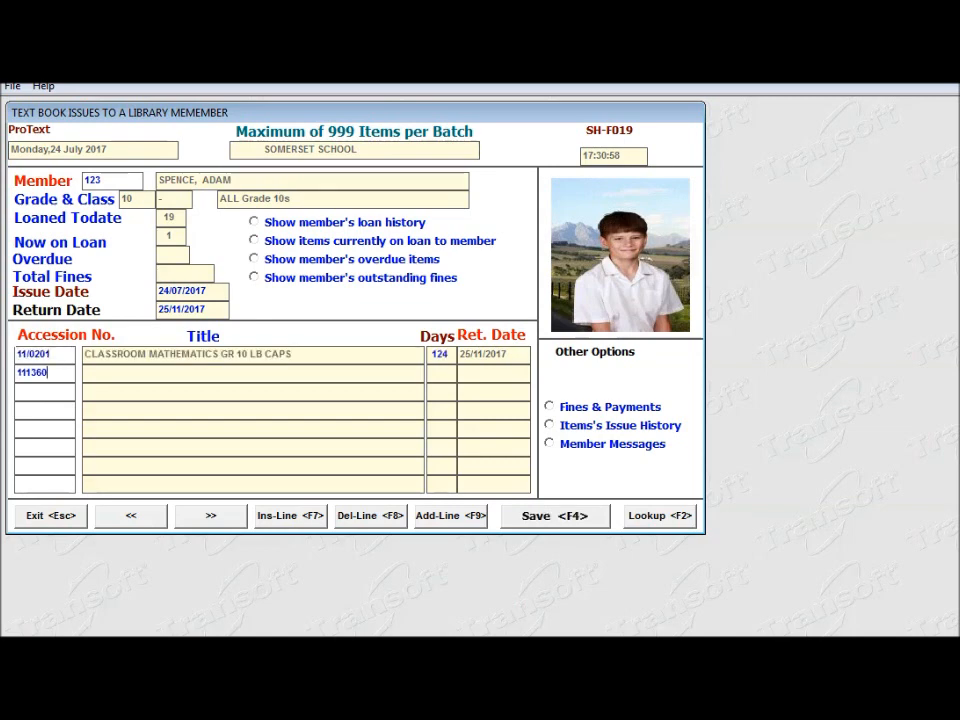
{"action": "key", "text": "Return"}
{"action": "type", "text": "120600"}
{"action": "key", "text": "Return"}
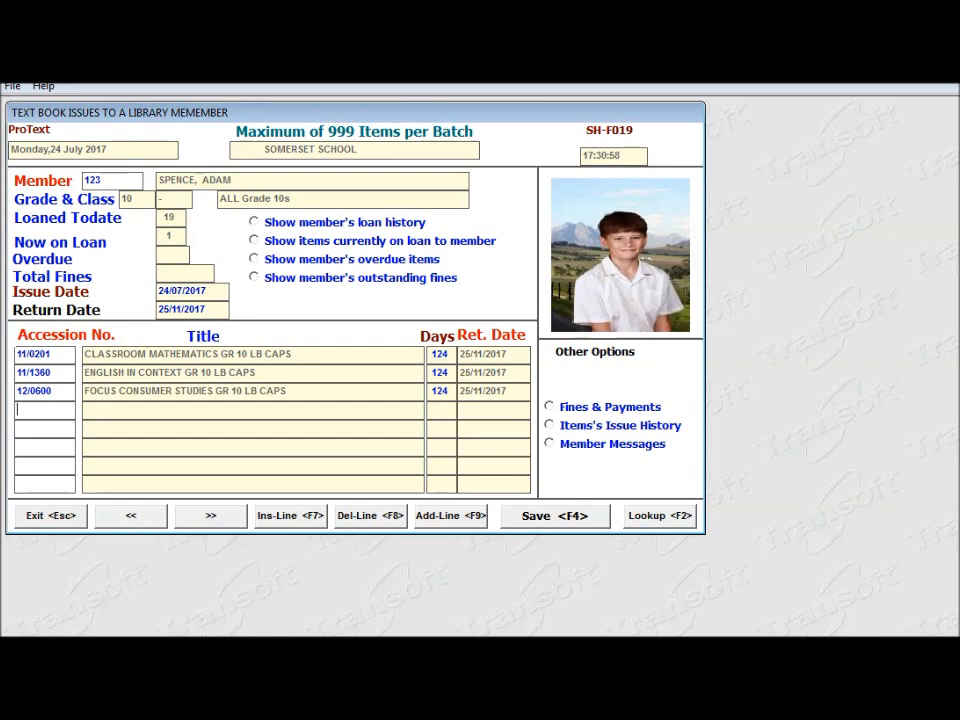
{"action": "type", "text": "121436"}
{"action": "key", "text": "Return"}
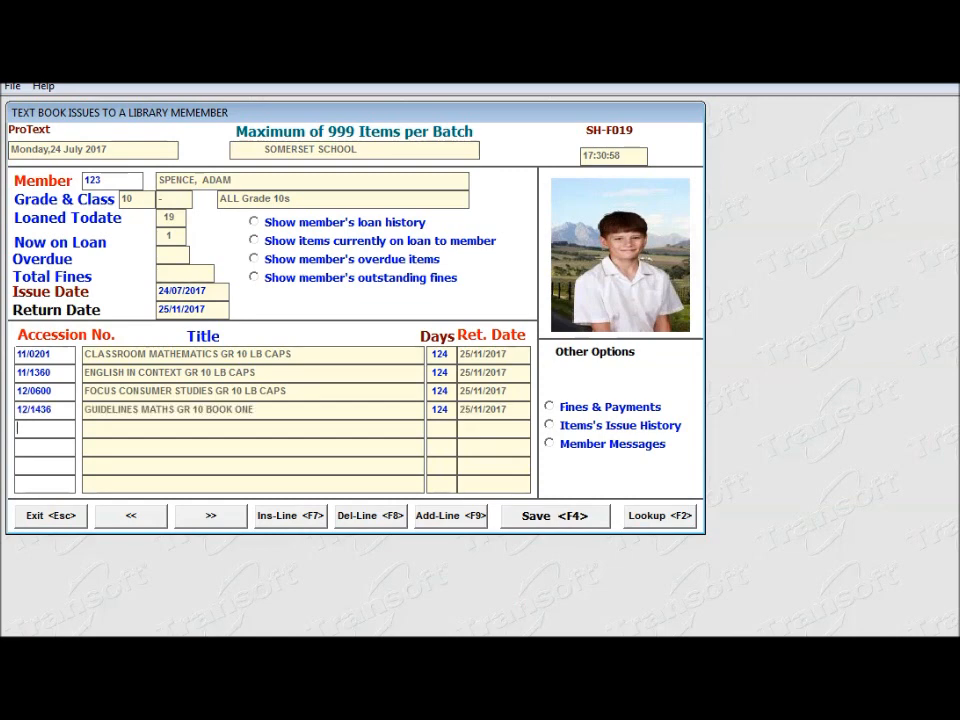
Save the four-textbook issue, view the Current Text Books Issued report (5 books, 750.00), then close it.
{"action": "left_click", "coordinate": [545, 527]}
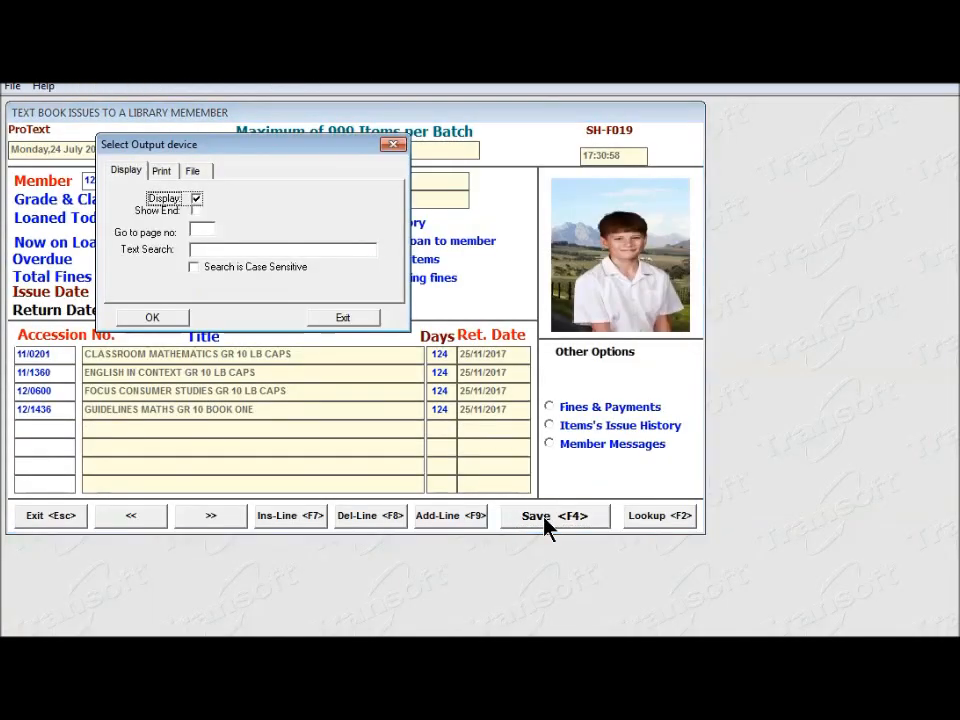
{"action": "left_click", "coordinate": [168, 322]}
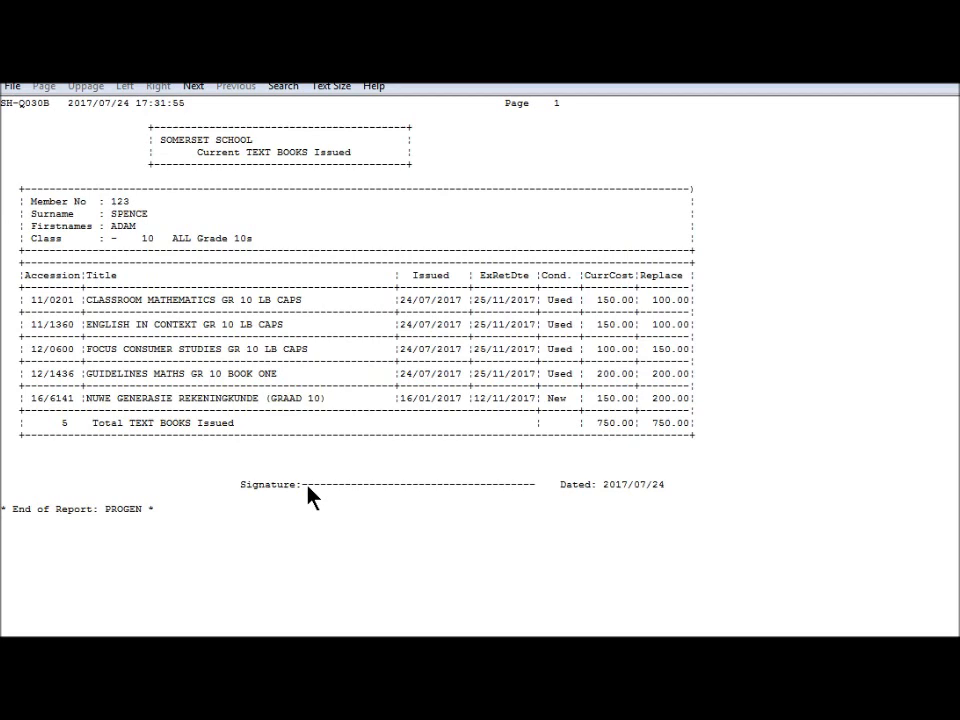
{"action": "left_click", "coordinate": [12, 88]}
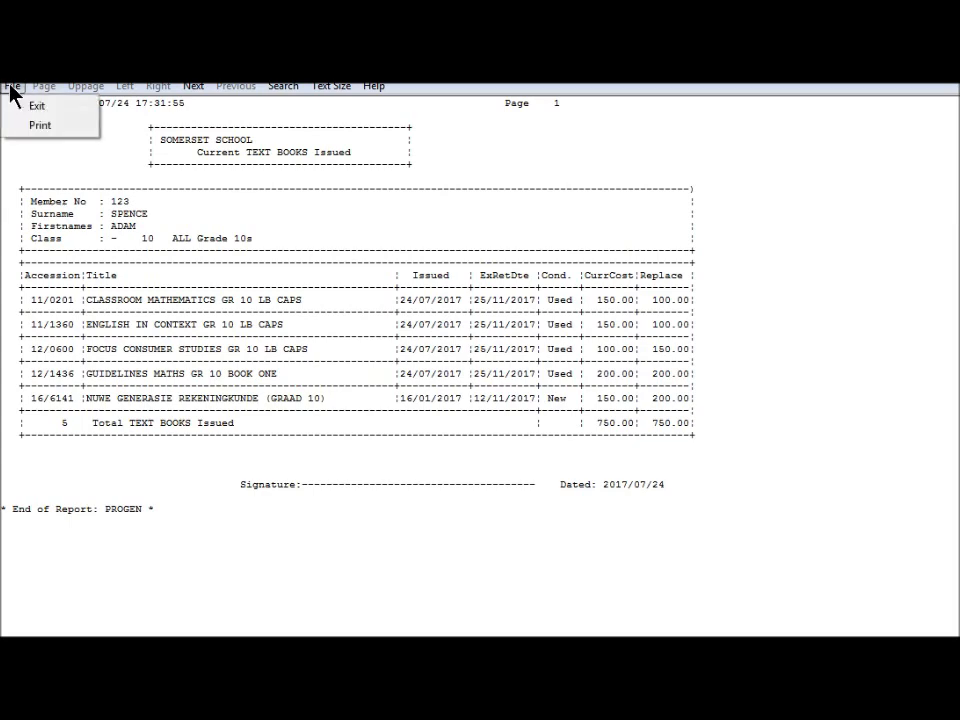
{"action": "left_click", "coordinate": [28, 104]}
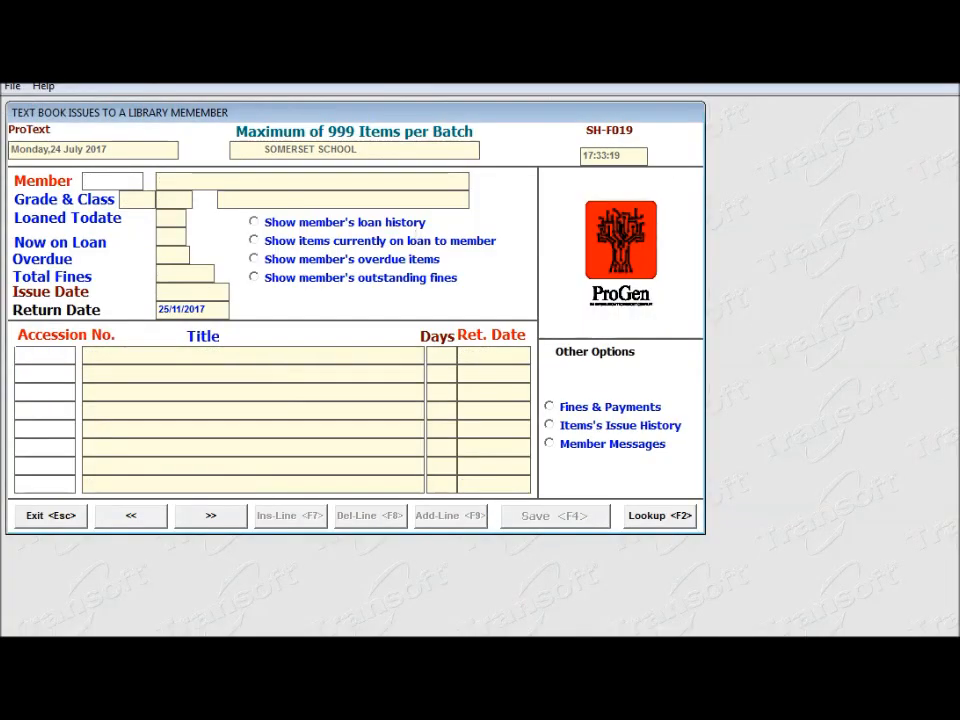
Open Text Book Returns and load the member's currently loaned books by their member number.
{"action": "key", "text": "Escape"}
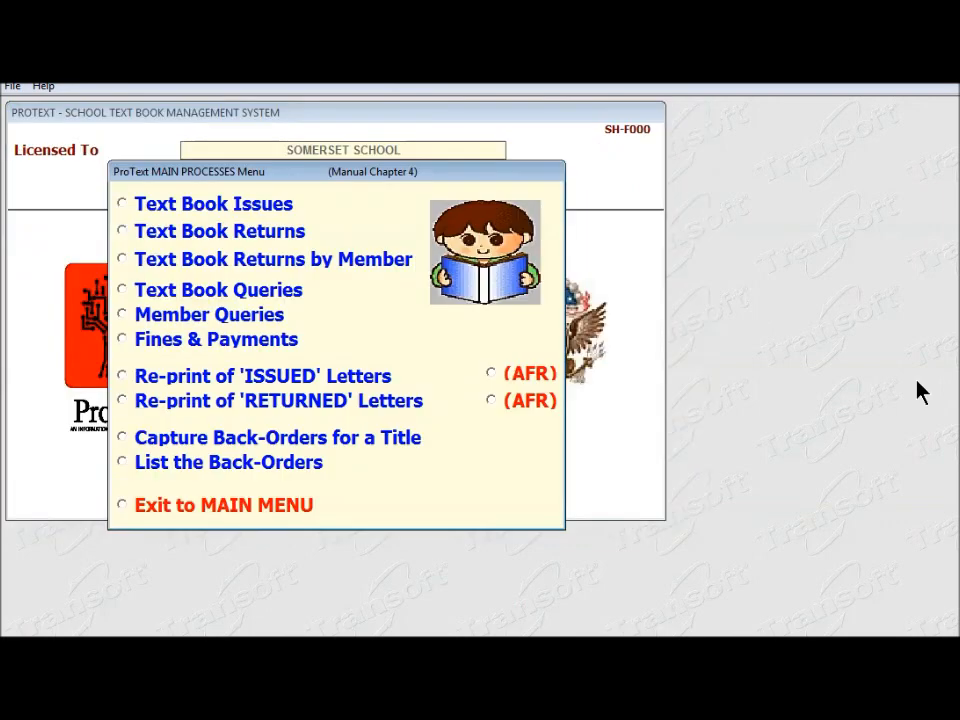
{"action": "left_click", "coordinate": [122, 259]}
{"action": "type", "text": "123"}
{"action": "key", "text": "Return"}
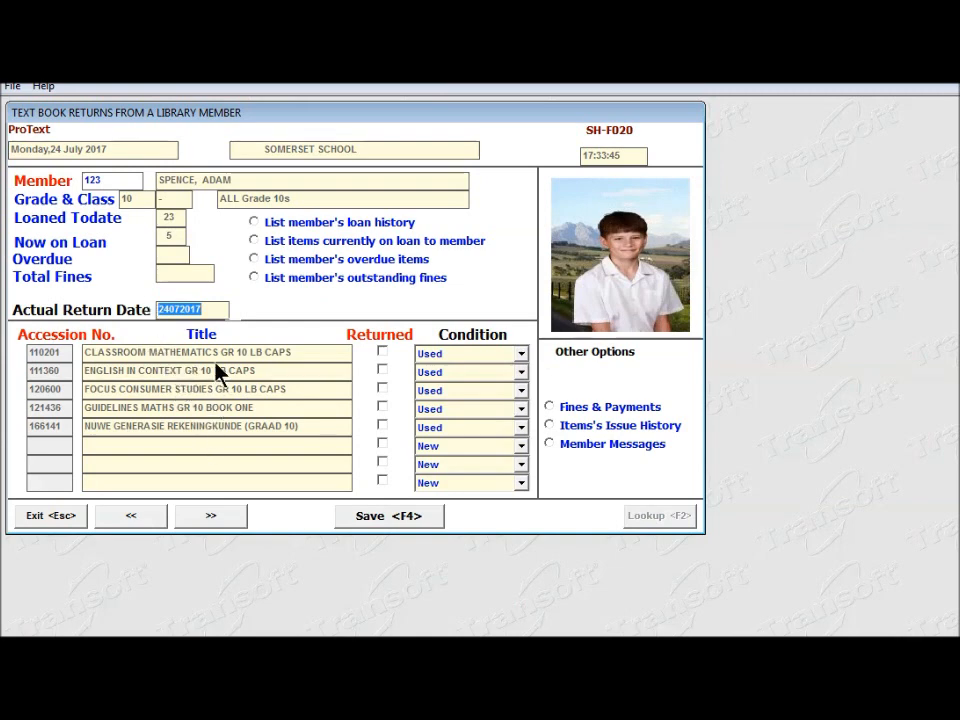
Mark Classroom Mathematics, English in Context and Focus Consumer Studies Gr 10 as returned (Used).
{"action": "left_click", "coordinate": [382, 351]}
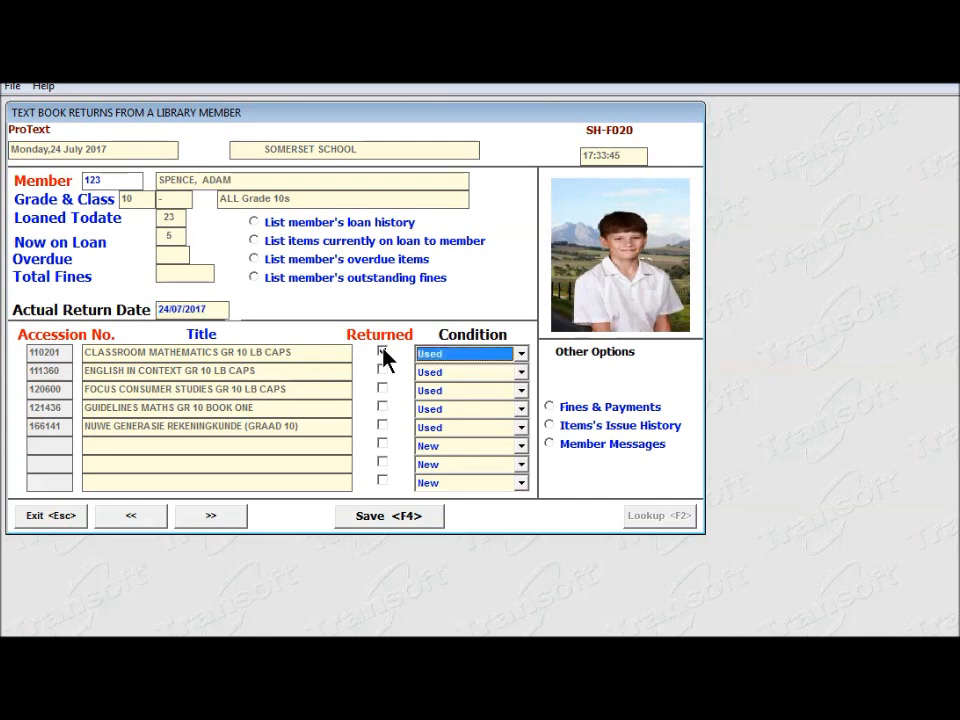
{"action": "left_click", "coordinate": [382, 370]}
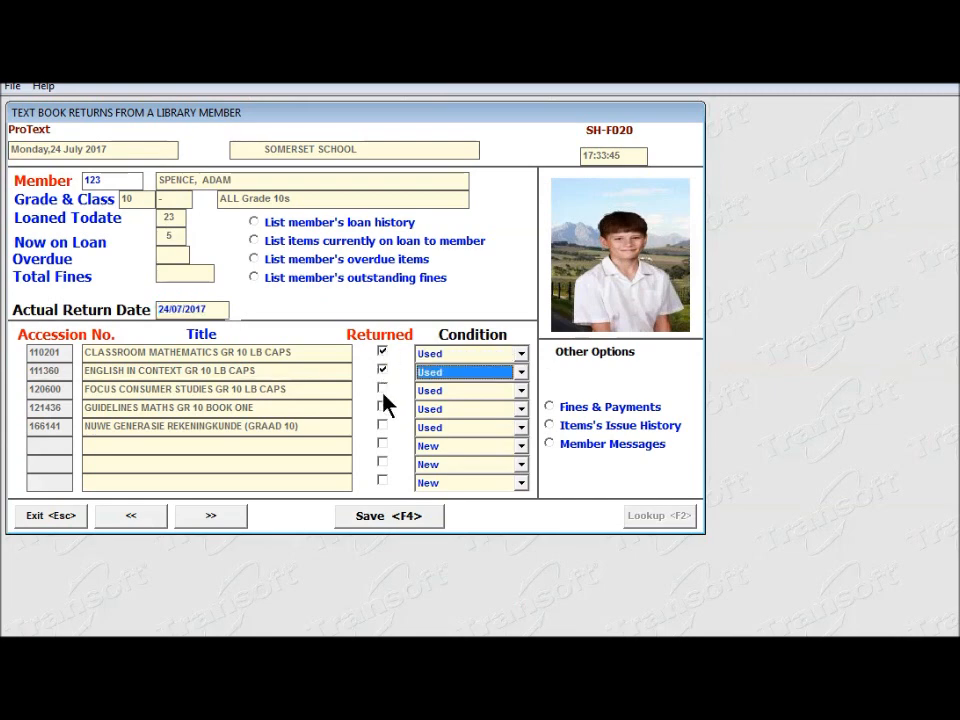
{"action": "left_click", "coordinate": [382, 389]}
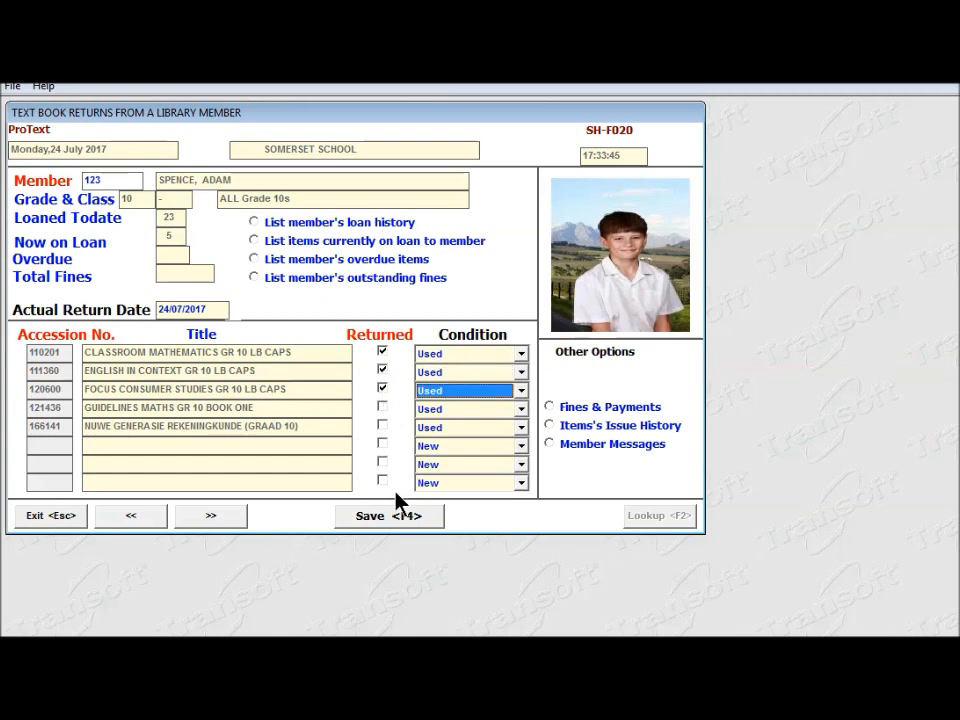
Save the three returns, view the report (6 returned, 2 still out), and close the returns form.
{"action": "left_click", "coordinate": [411, 520]}
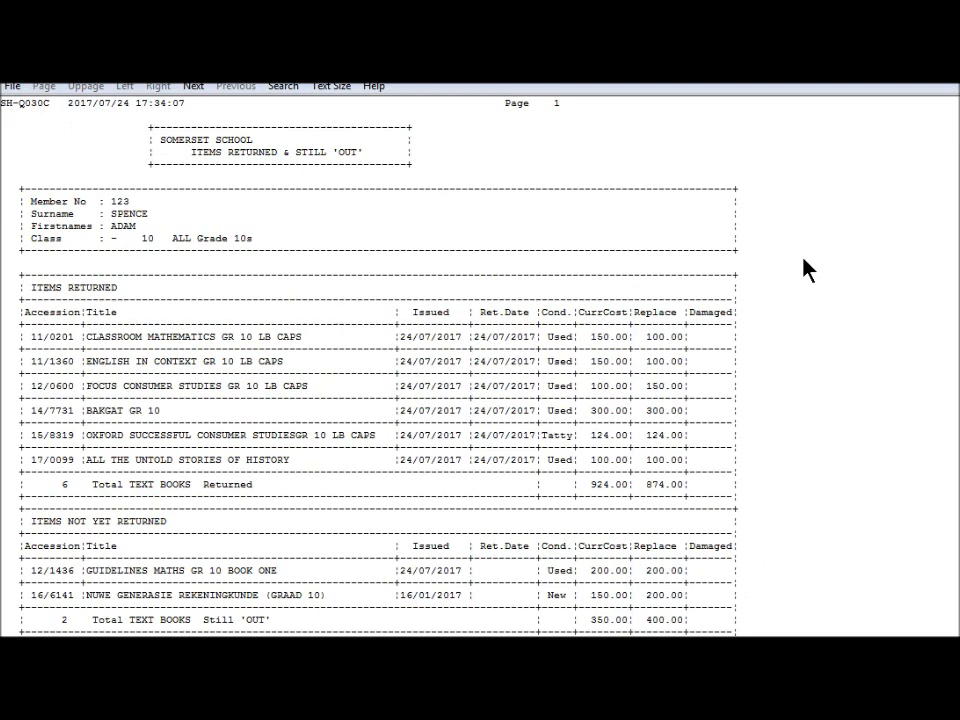
{"action": "left_click", "coordinate": [12, 88]}
{"action": "left_click", "coordinate": [36, 104]}
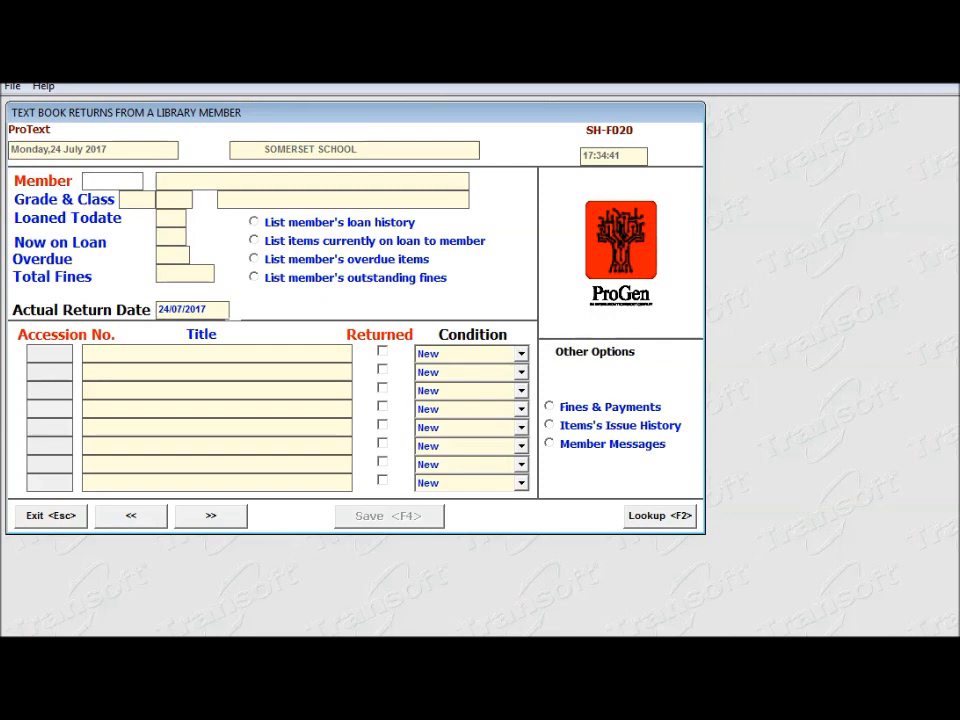
{"action": "key", "text": "Escape"}
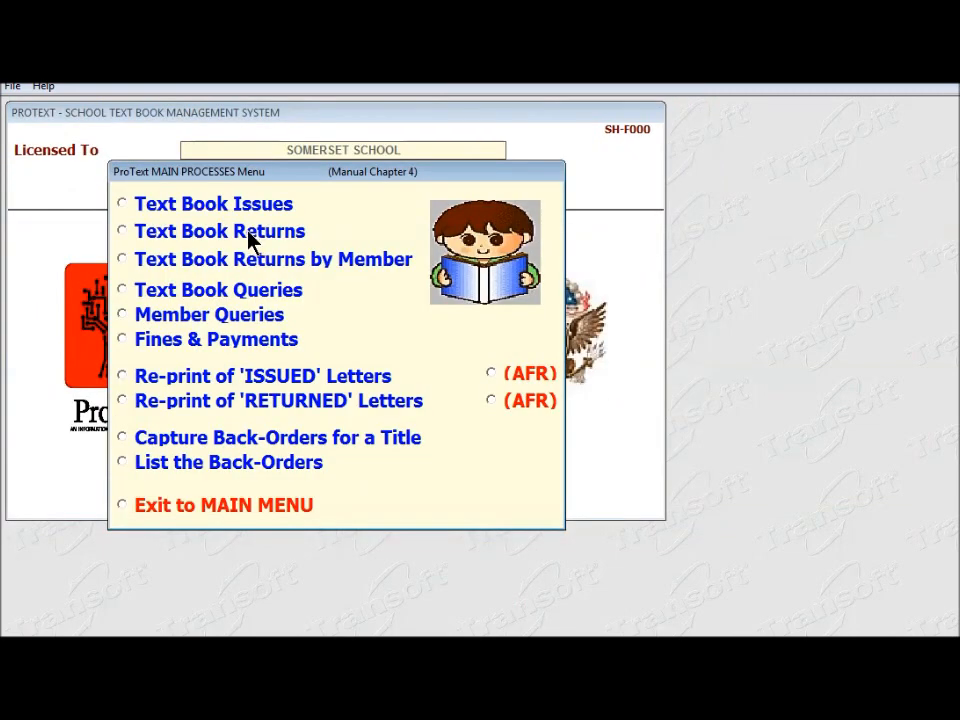
Batch-return book 12/1436, view the updated report (7 returned, 1 out), and exit to the main menu.
{"action": "left_click", "coordinate": [250, 240]}
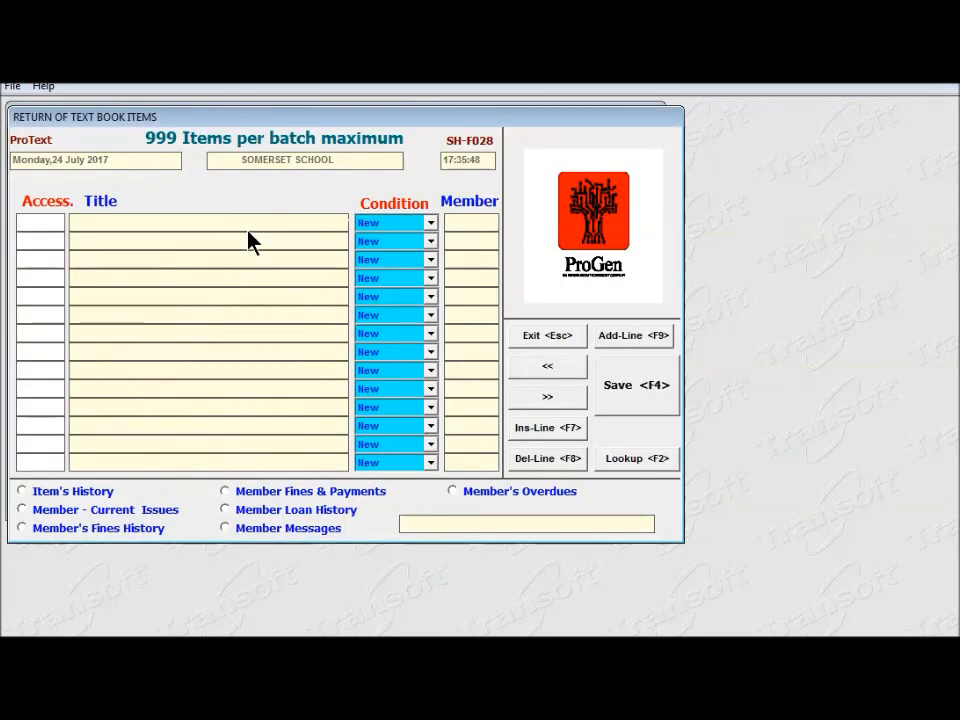
{"action": "type", "text": "12/1436"}
{"action": "key", "text": "Return"}
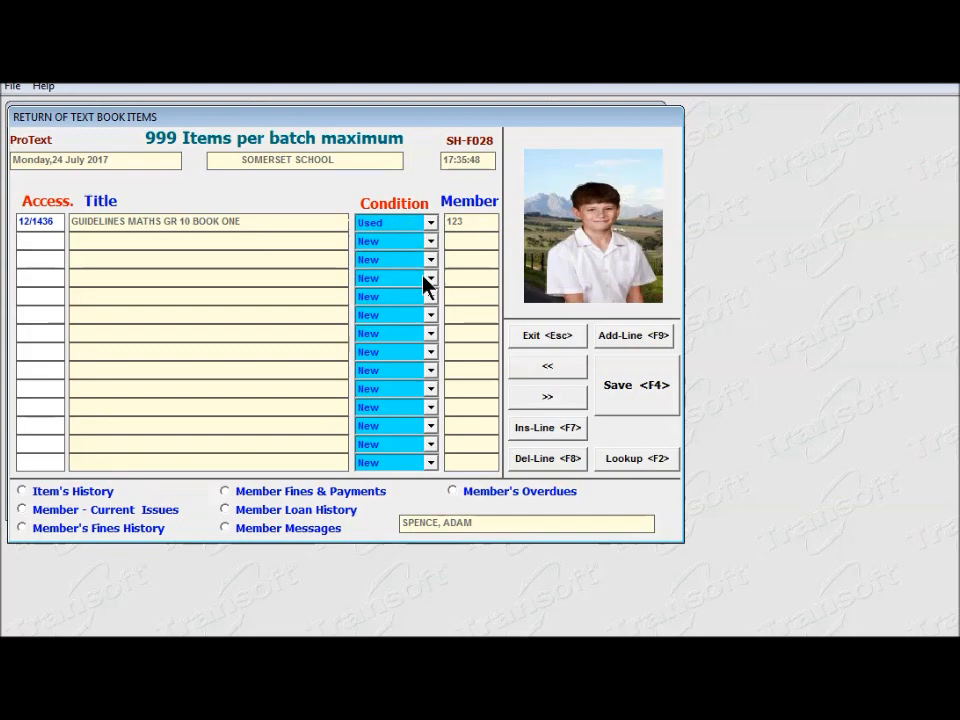
{"action": "left_click", "coordinate": [630, 398]}
{"action": "left_click", "coordinate": [141, 317]}
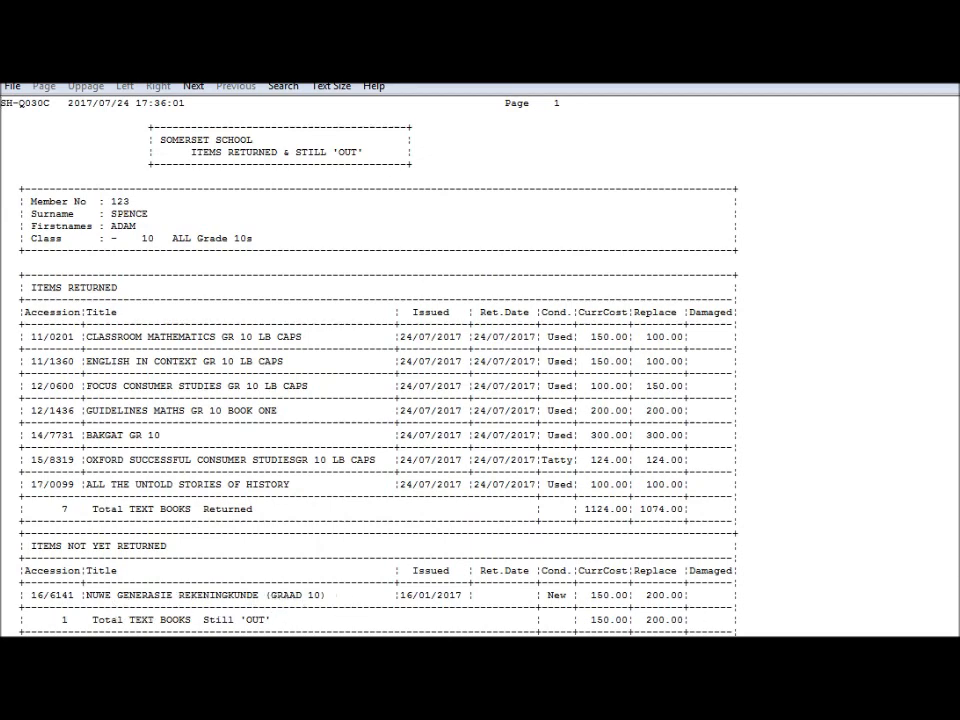
{"action": "key", "text": "Escape"}
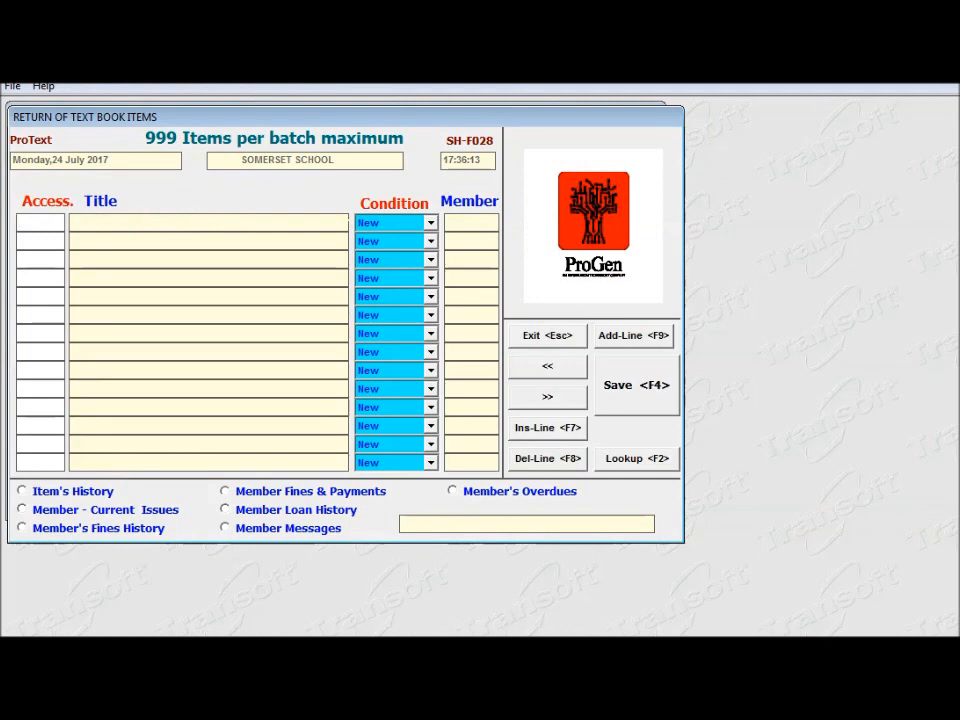
{"action": "key", "text": "Escape"}
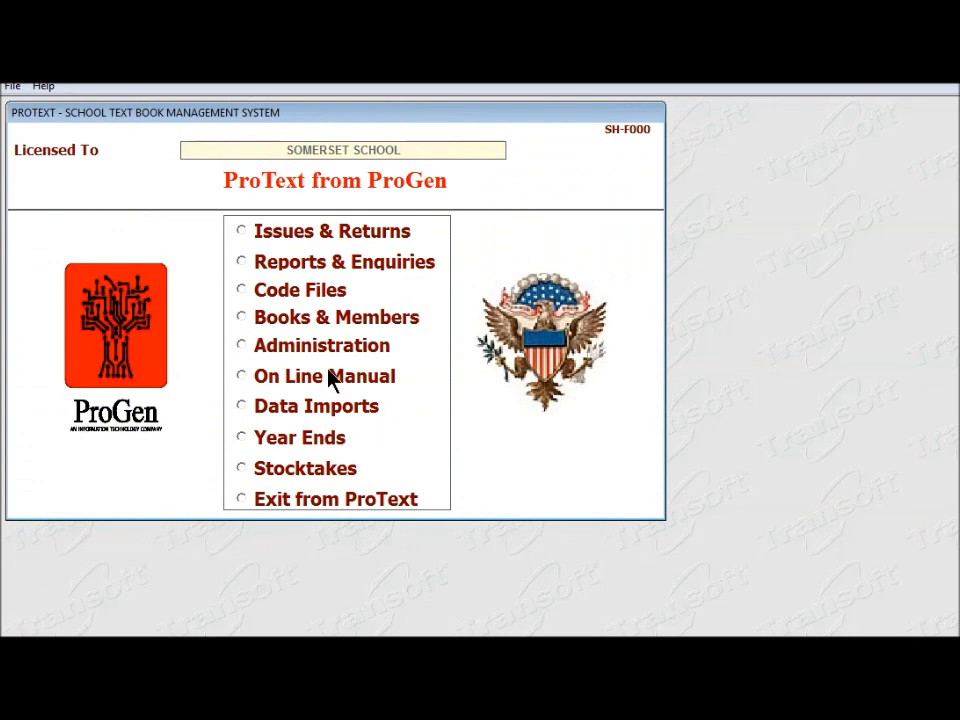
Open Reports & Enquiries from the ProText main menu.
{"action": "left_click", "coordinate": [243, 260]}
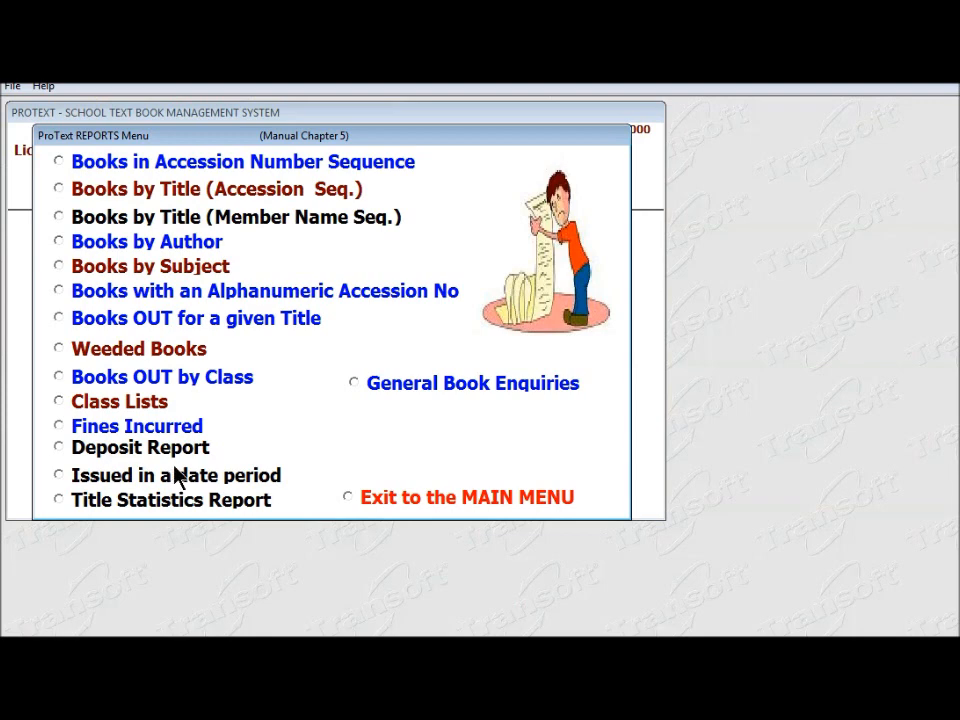
Run the Title Statistics Report with no date limits, displaying it on screen past the landscape warning.
{"action": "left_click", "coordinate": [58, 500]}
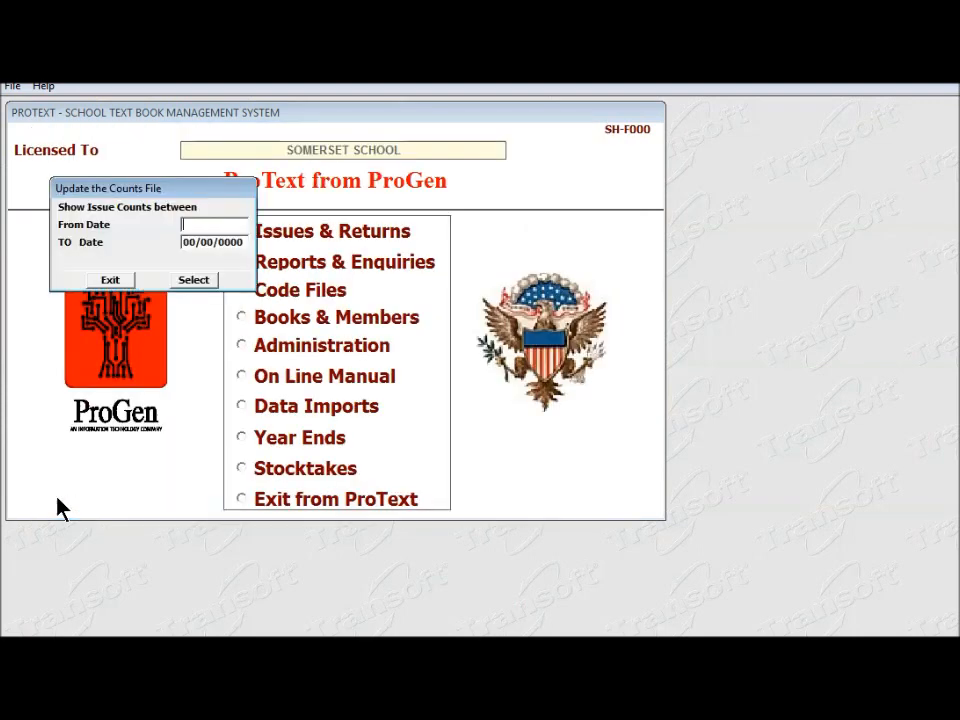
{"action": "key", "text": "Return"}
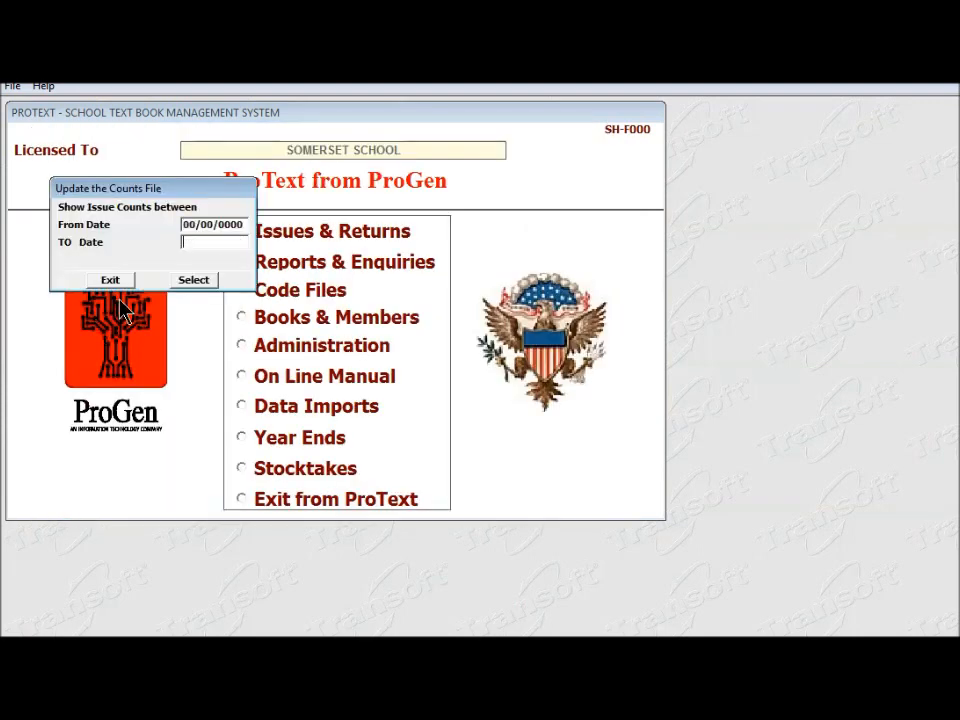
{"action": "key", "text": "Return"}
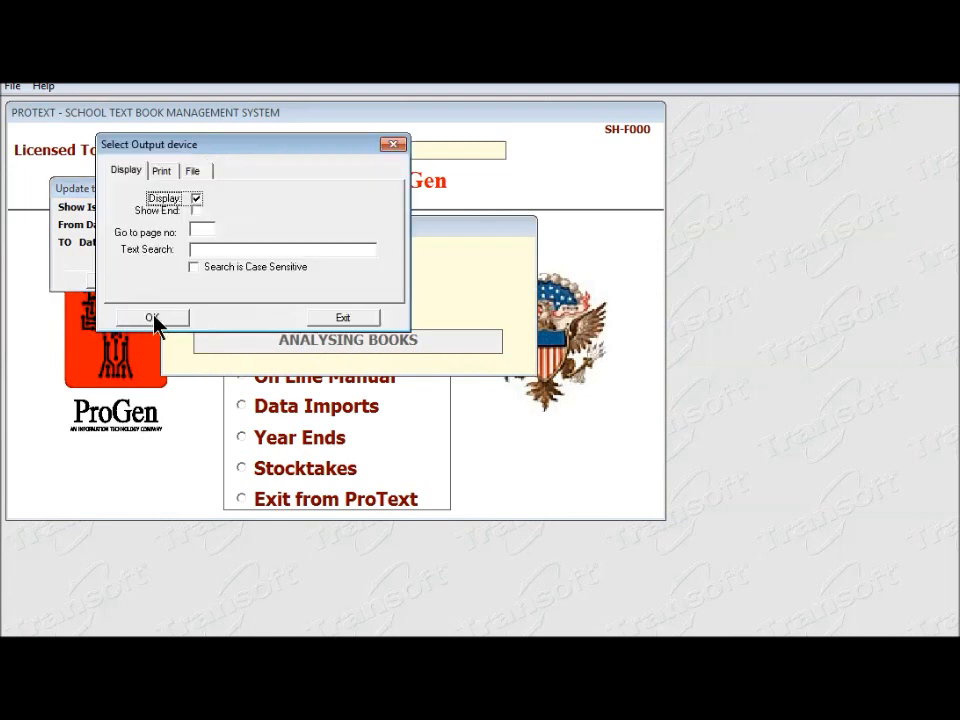
{"action": "left_click", "coordinate": [152, 318]}
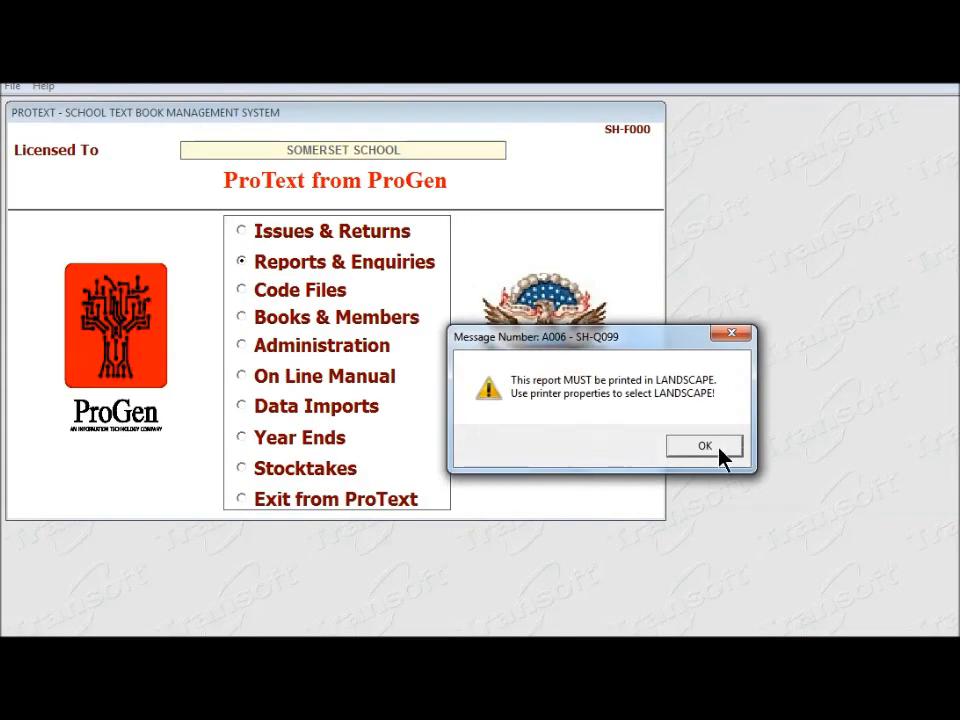
{"action": "left_click", "coordinate": [707, 448]}
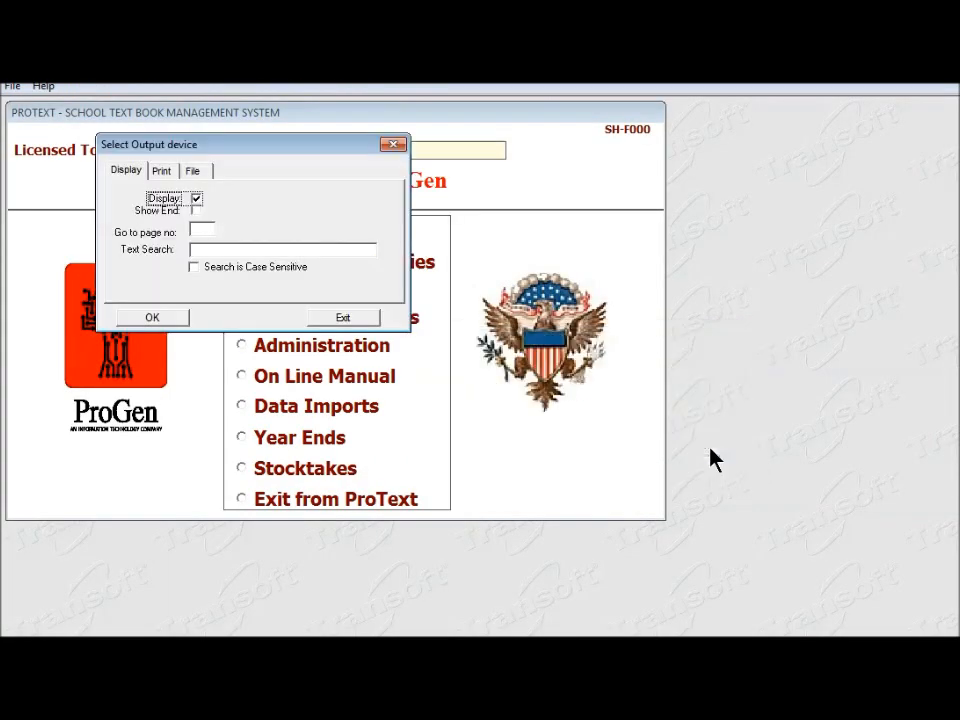
{"action": "left_click", "coordinate": [170, 319]}
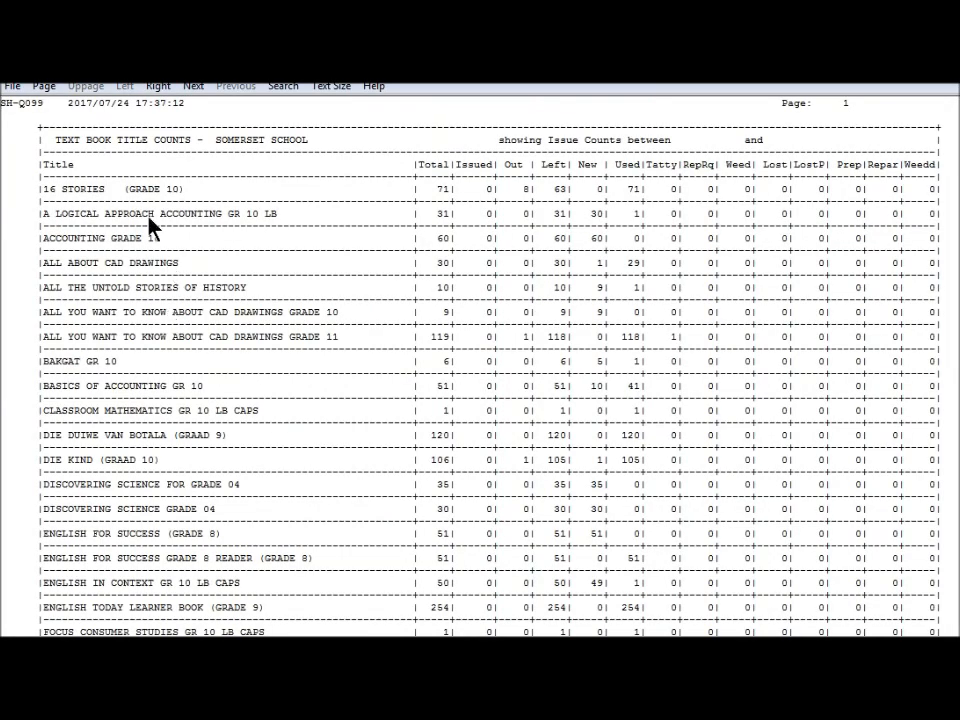